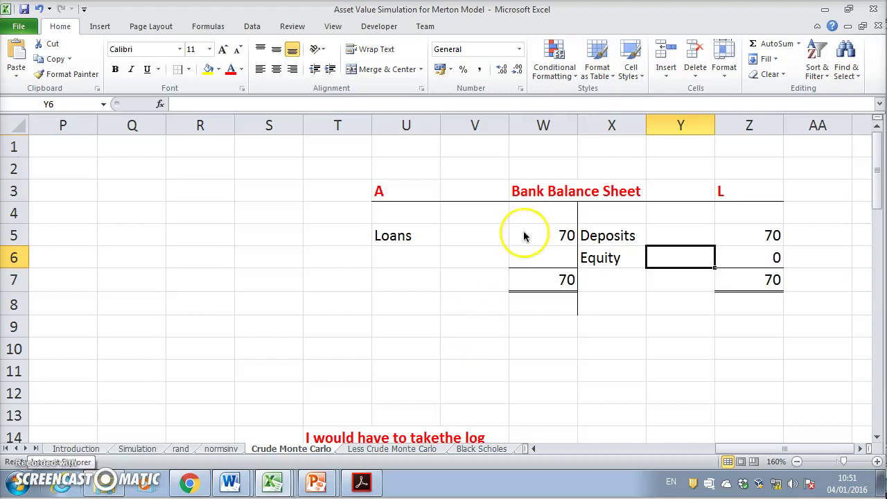
Set Loans to 100 on the asset side of the bank balance sheet and the asset total to 100.
left_click(526, 234)
type("100")
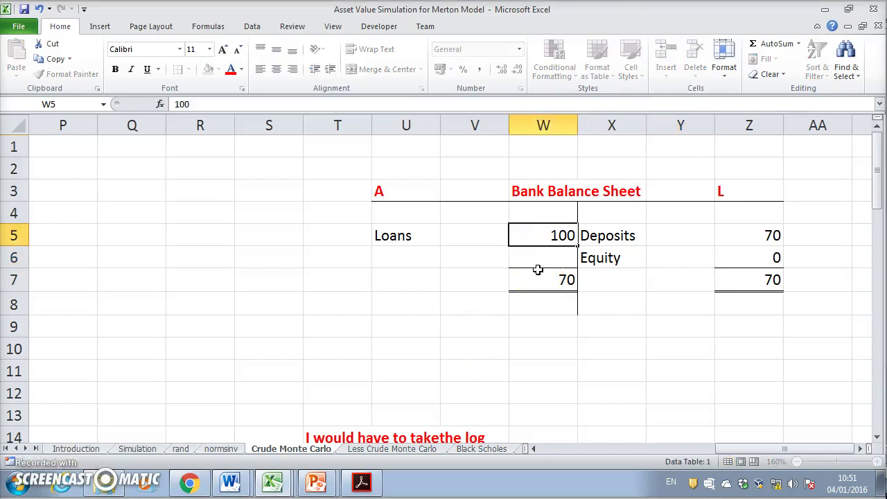
key("Return")
key("Return")
type("100")
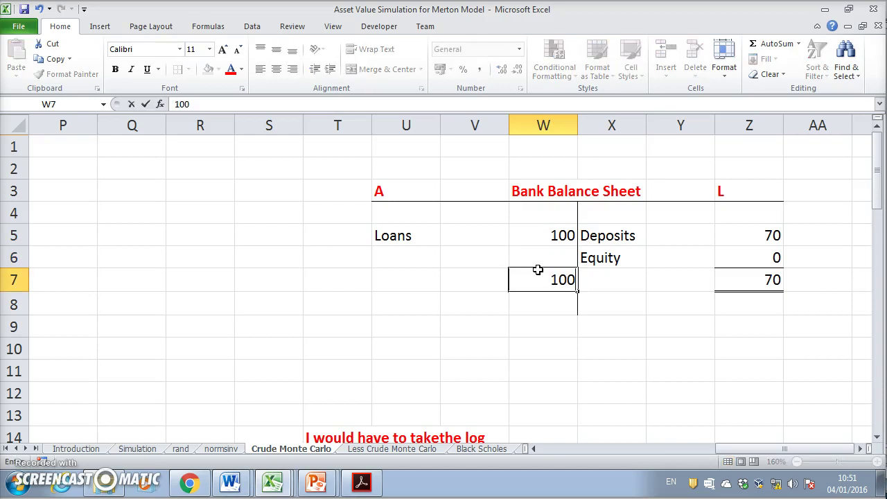
Set Deposits to 80, Equity to 20 and the total to 100 on the liability side of the balance sheet.
left_click(729, 234)
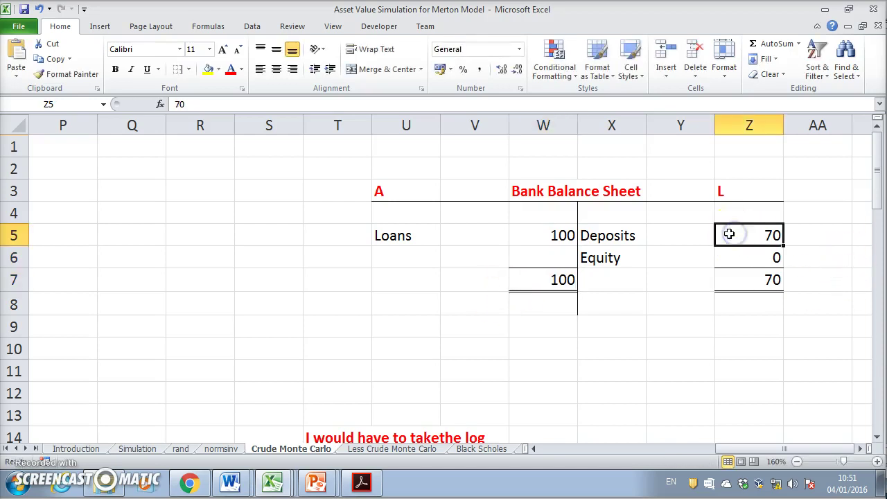
type("8")
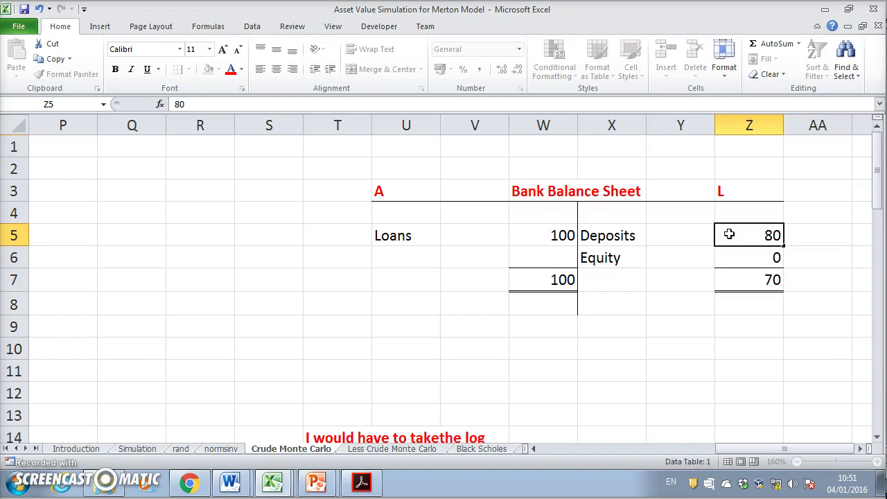
key("Return")
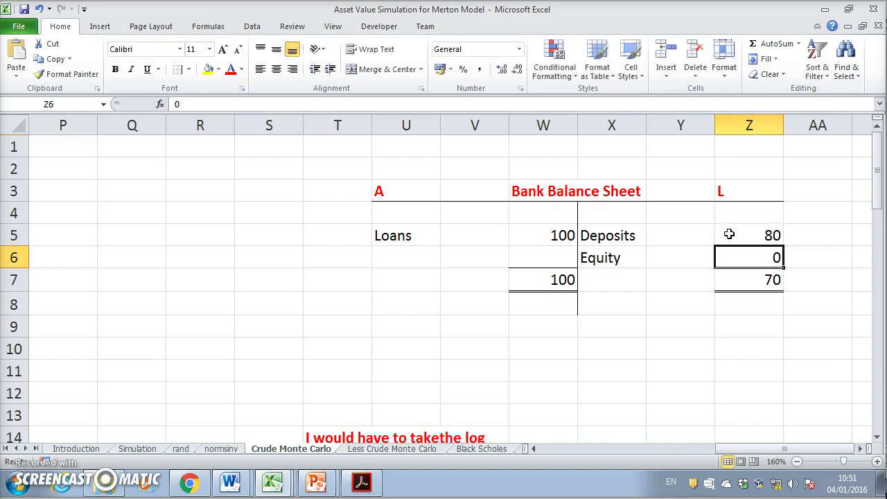
type("20")
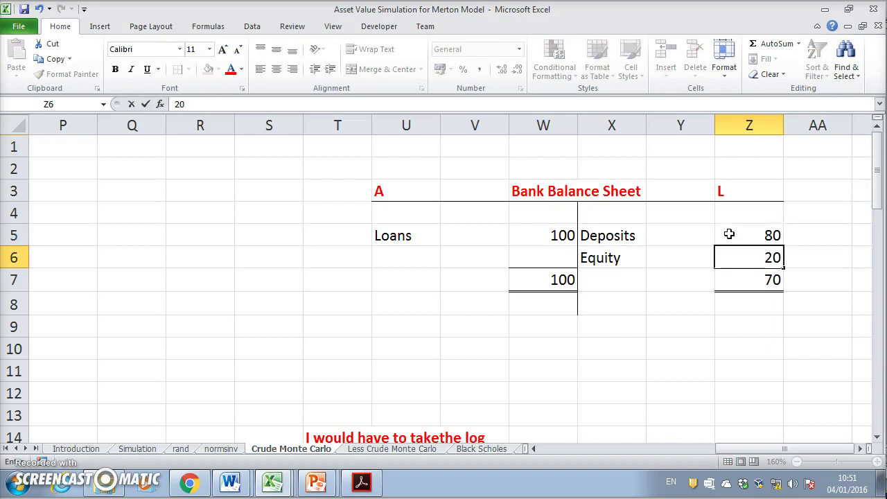
key("Return")
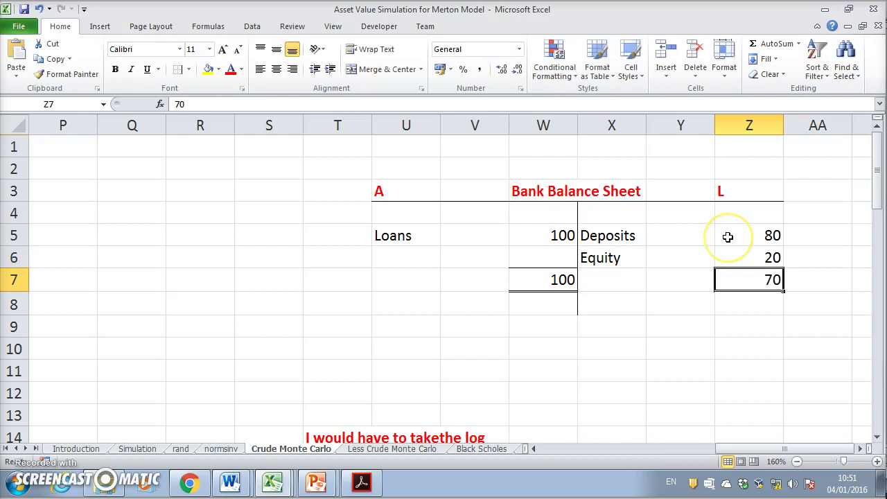
type("100")
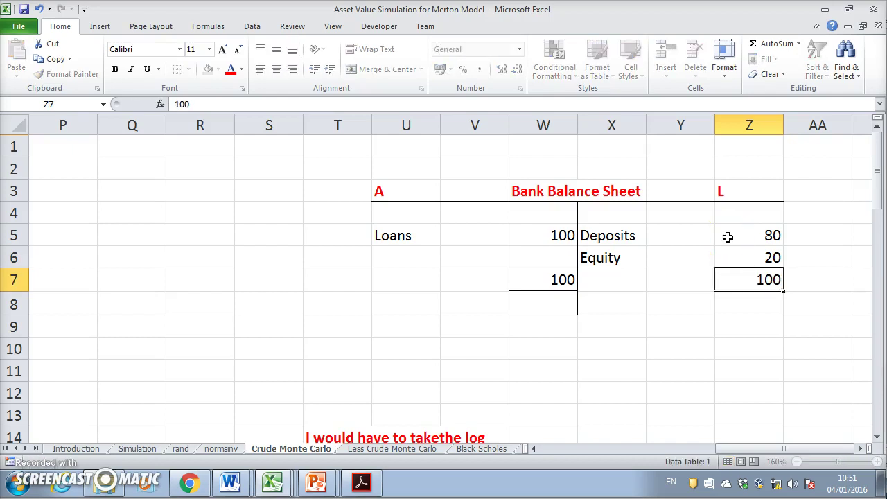
key("Return")
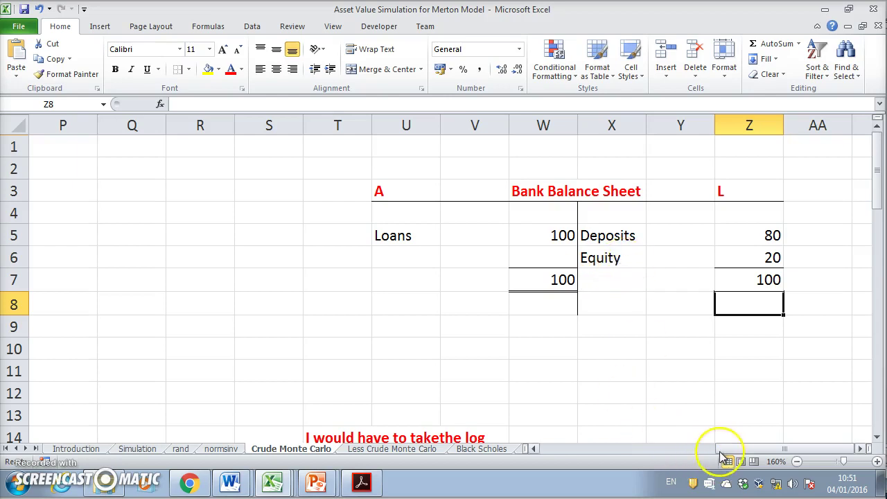
Switch to the Merton Model notes presentation in PowerPoint and go back to slide 3 with the payoff diagram.
left_click_drag(724, 449, 539, 451)
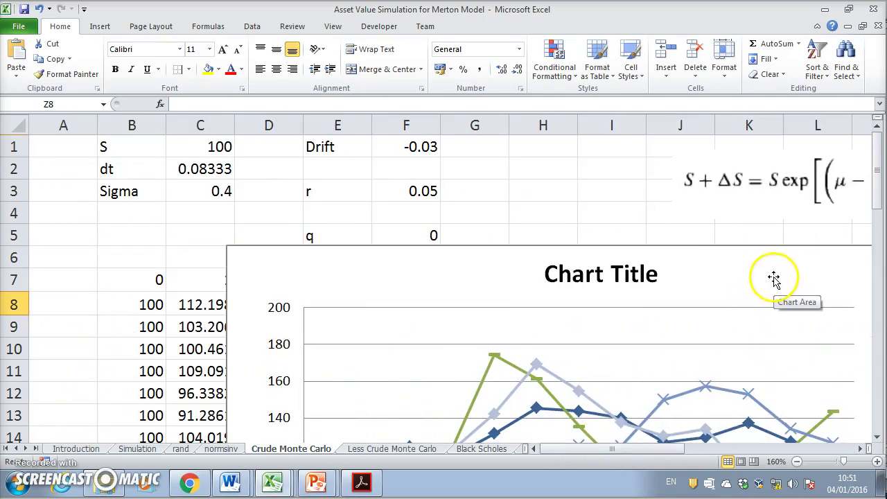
left_click(316, 480)
left_click(295, 450)
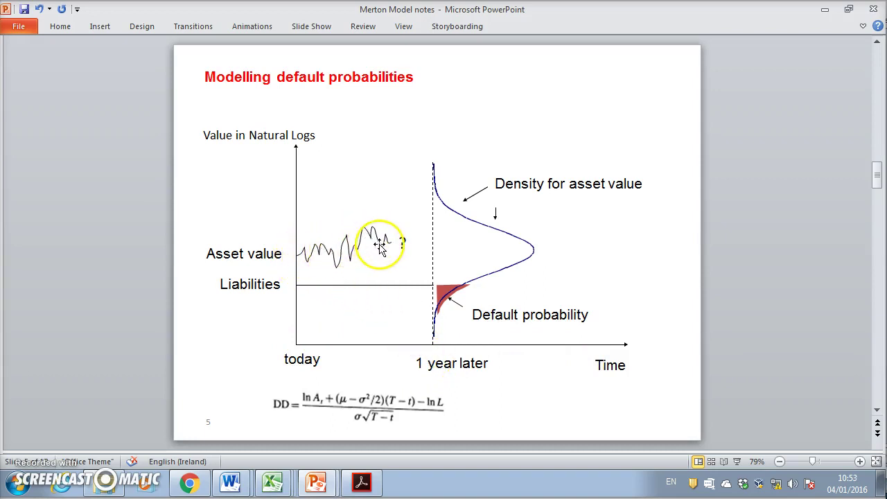
scroll(386, 244, "up", 2)
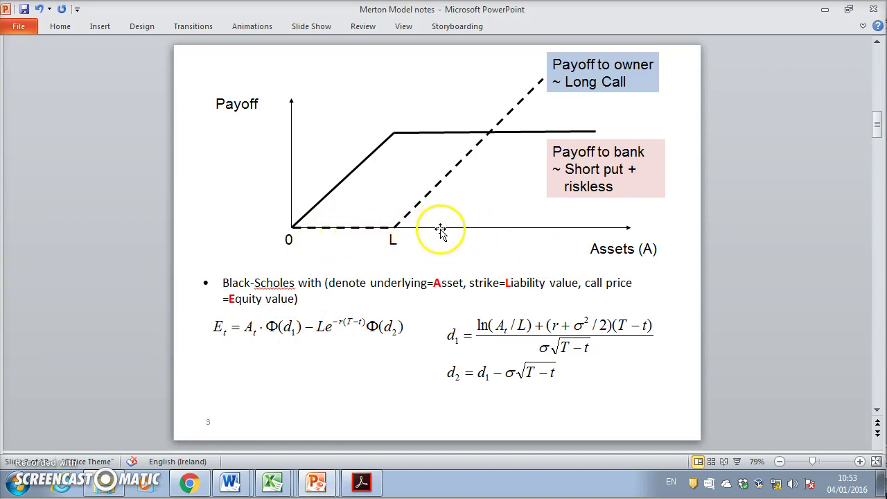
Copy "(A)" from the Assets axis label and paste it as a separate label under the horizontal axis, just beyond L.
left_click(647, 249)
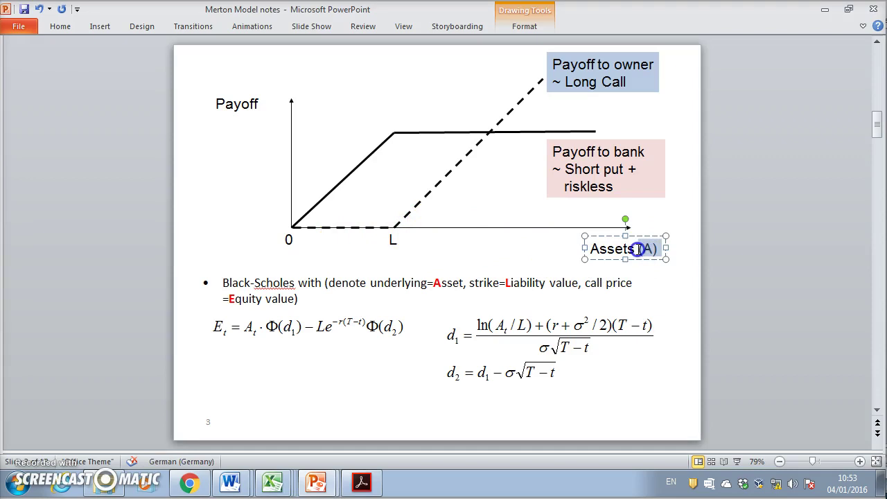
right_click(643, 254)
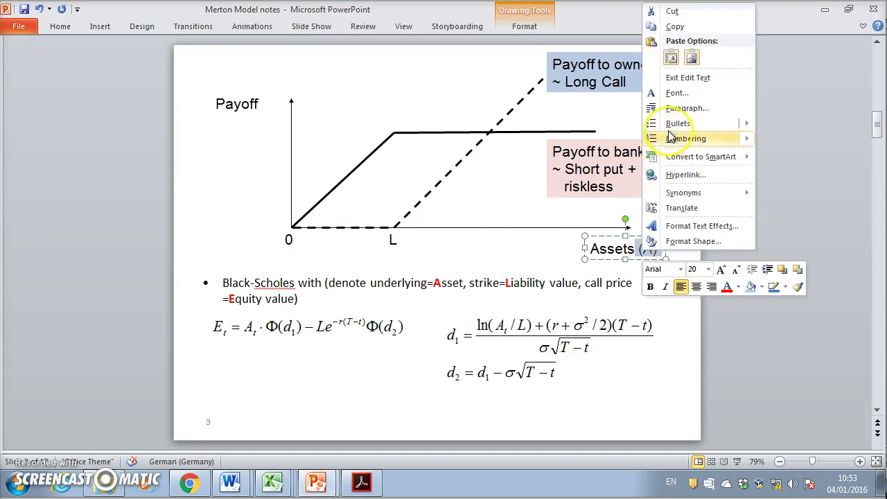
left_click(673, 27)
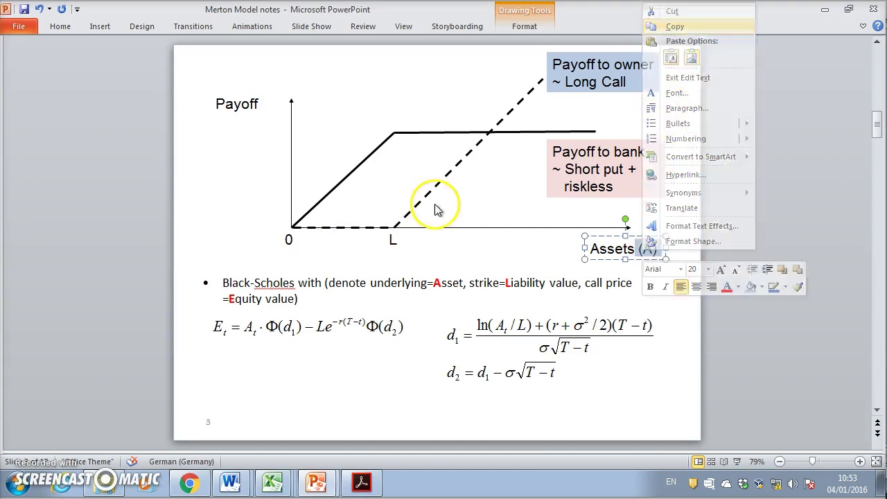
left_click(447, 254)
left_click(60, 26)
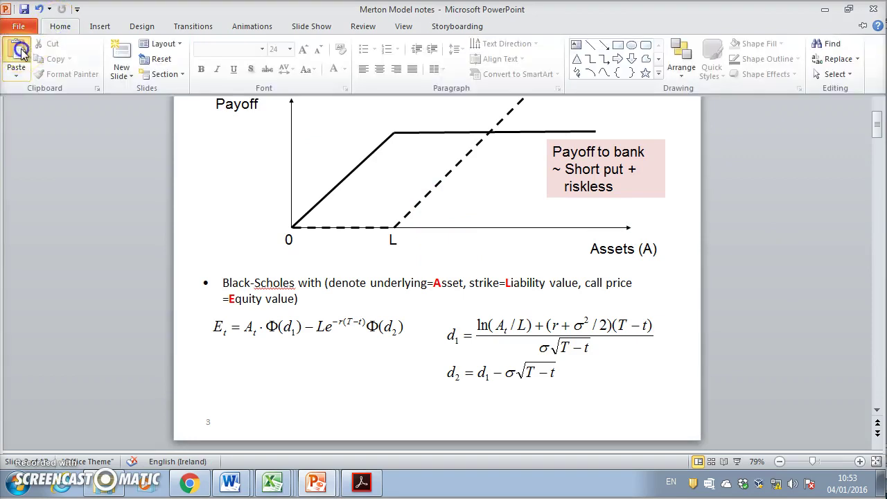
left_click(17, 55)
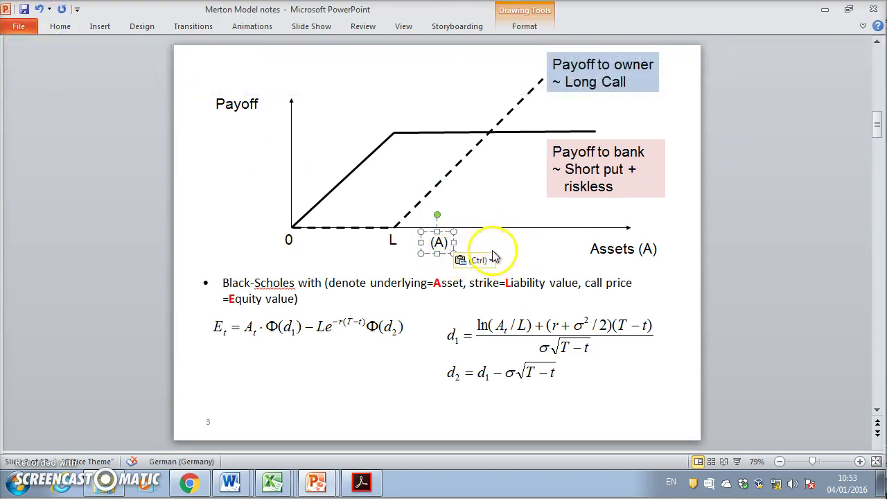
left_click(496, 237)
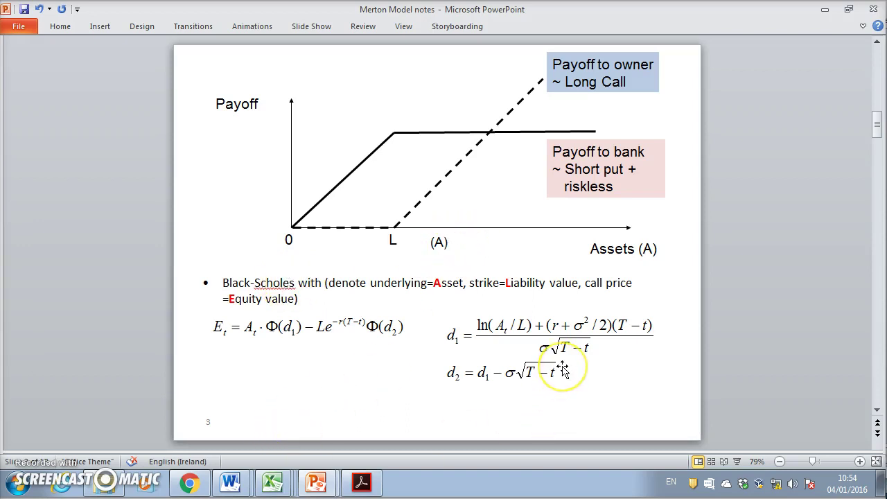
Go to the Modelling default probabilities slide, and switch to the Asset Value Simulation for Merton Model workbook in Excel.
scroll(562, 370, "down", 2)
scroll(563, 370, "down", 2)
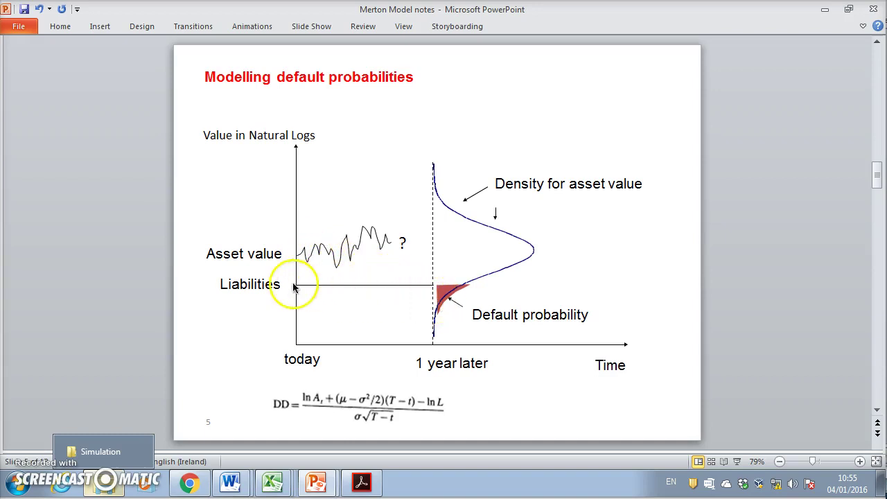
left_click(274, 484)
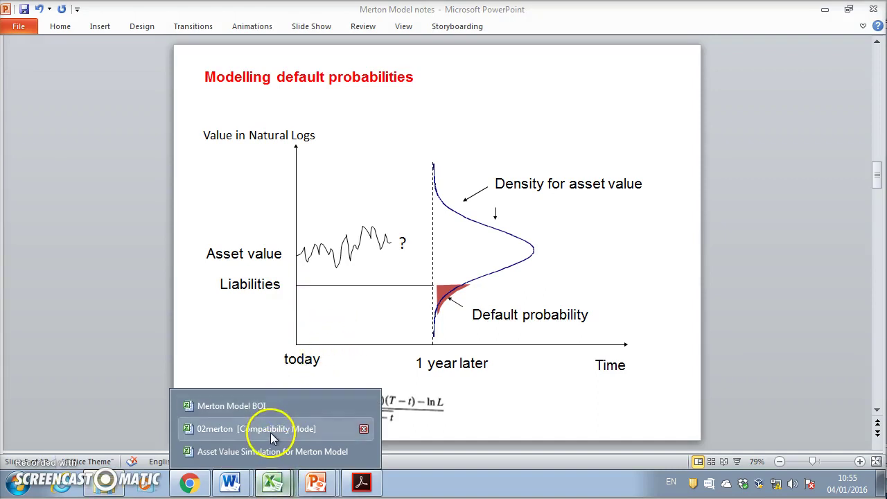
left_click(270, 451)
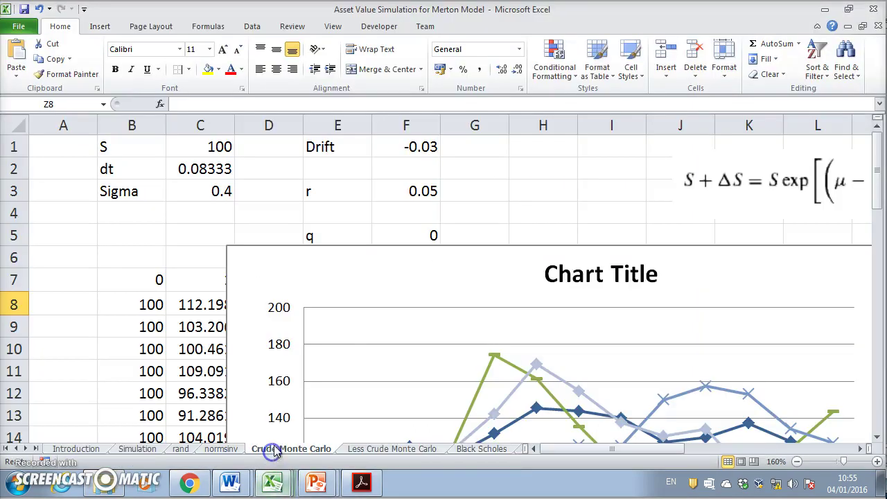
Move the line chart on the Crude Monte Carlo sheet clear of the simulation table, past the period 12 column.
scroll(368, 248, "up", 1)
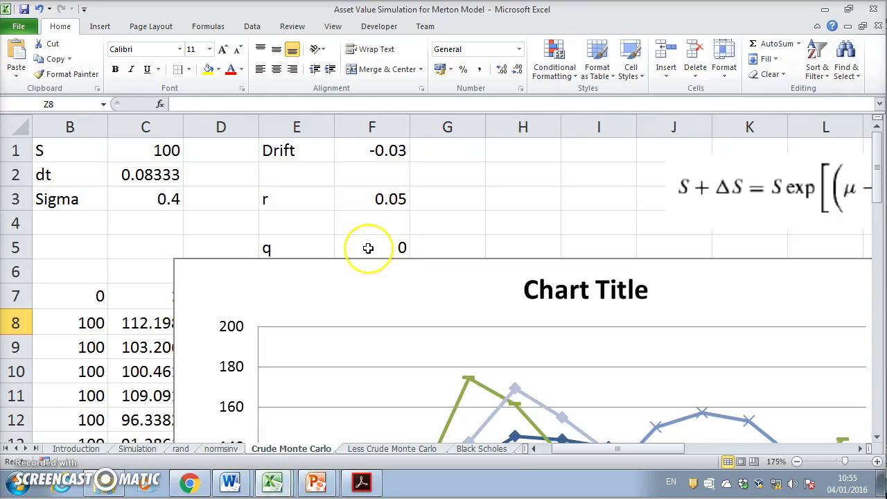
scroll(368, 247, "down", 4)
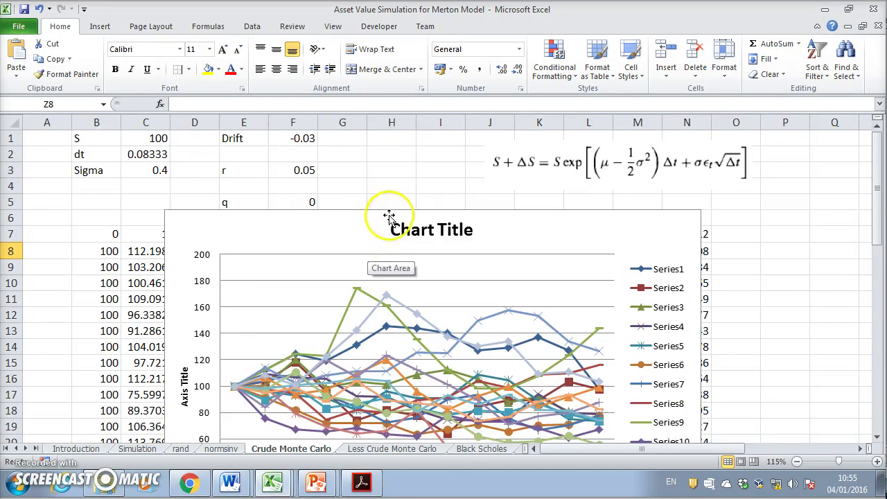
scroll(390, 218, "down", 1)
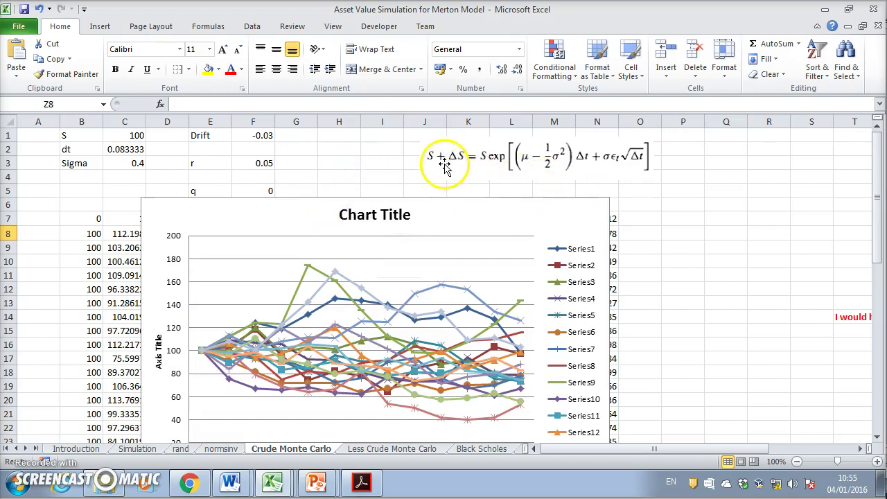
left_click_drag(234, 218, 588, 210)
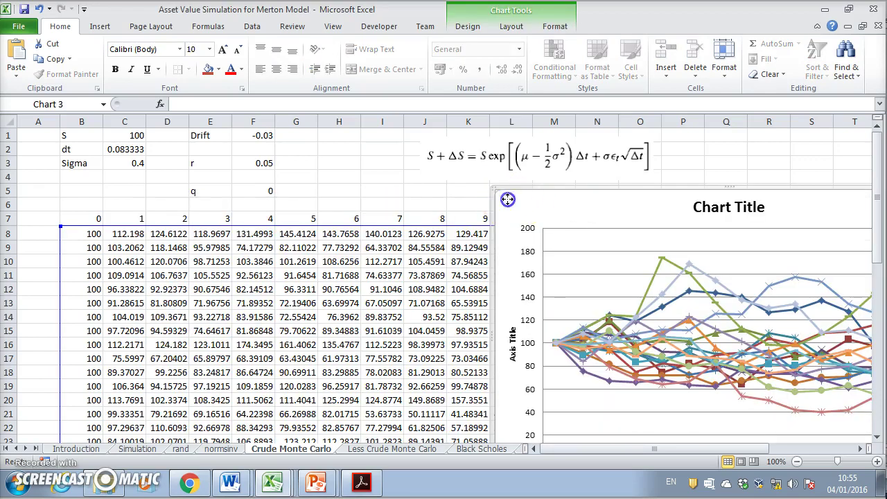
left_click_drag(507, 200, 581, 221)
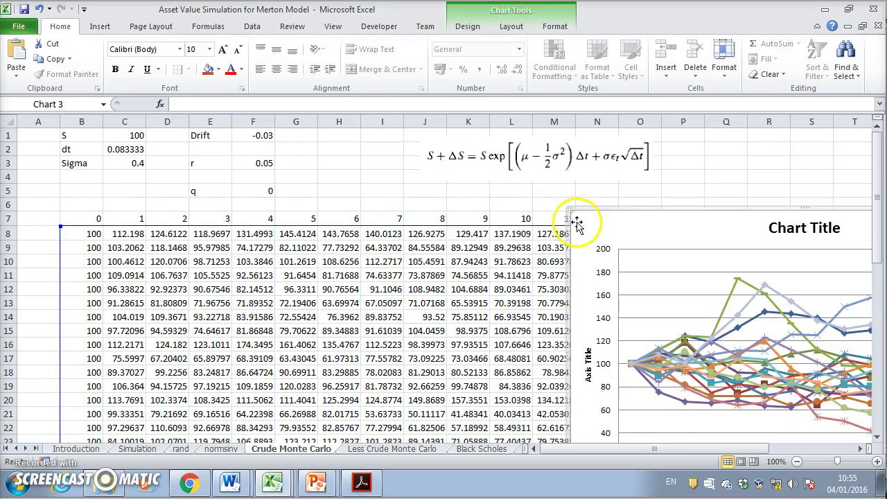
left_click(640, 233)
mouse_move(640, 233)
left_mouse_down()
mouse_move(633, 230)
mouse_move(650, 229)
left_mouse_up()
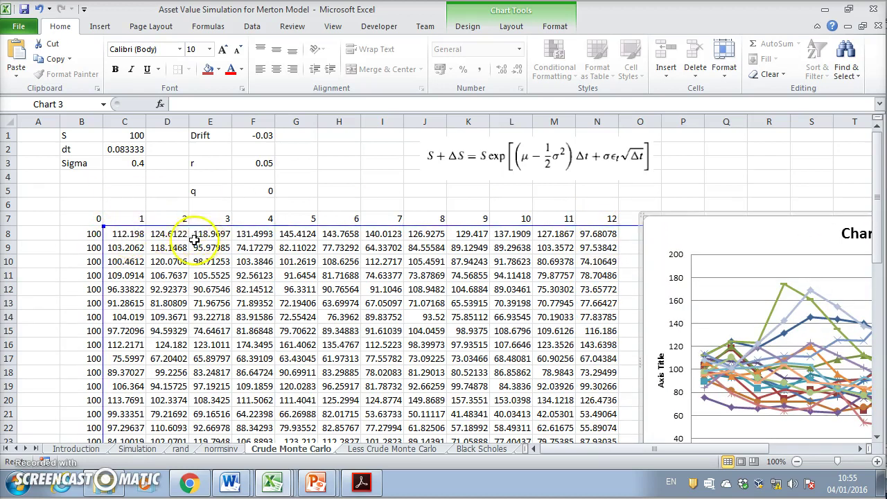
Examine the simulation formula in cell D8 and recalculate the random asset values three times.
left_click(174, 234)
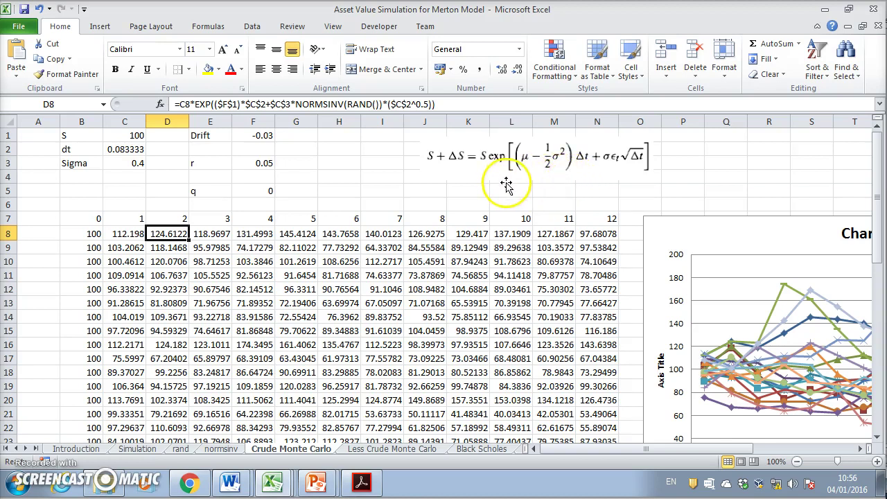
left_click(125, 235)
left_click(158, 235)
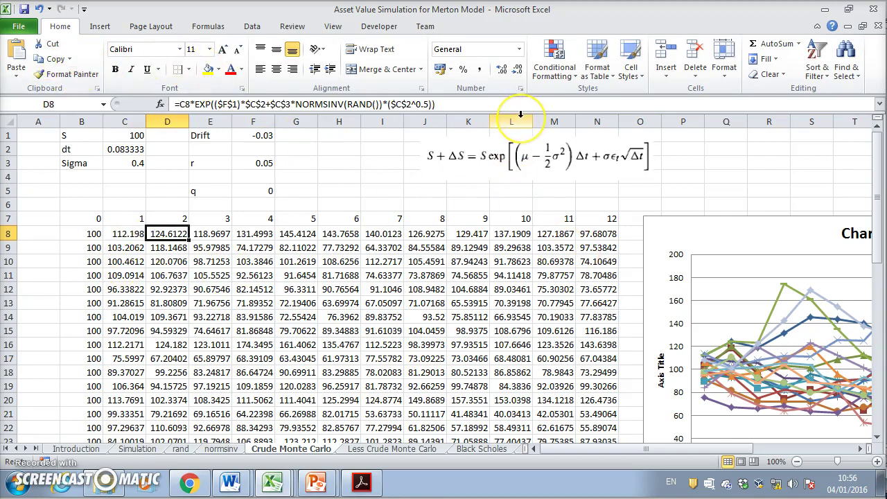
key("F9")
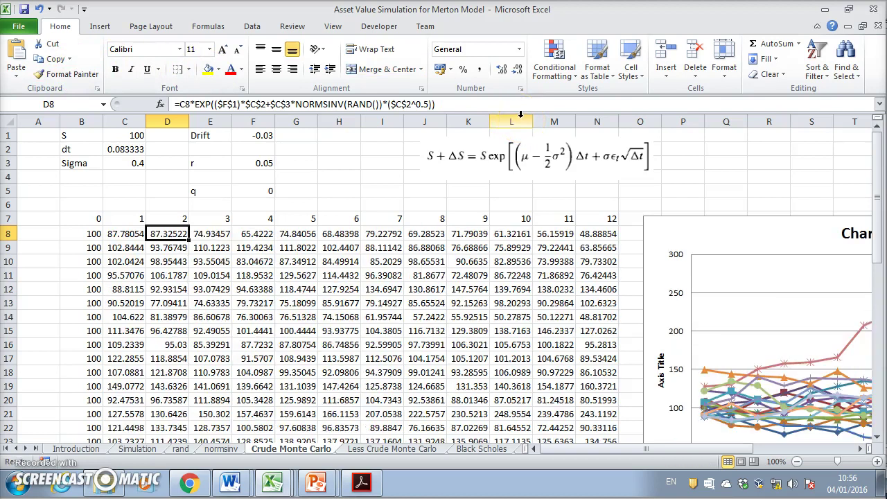
key("F9")
key("F9")
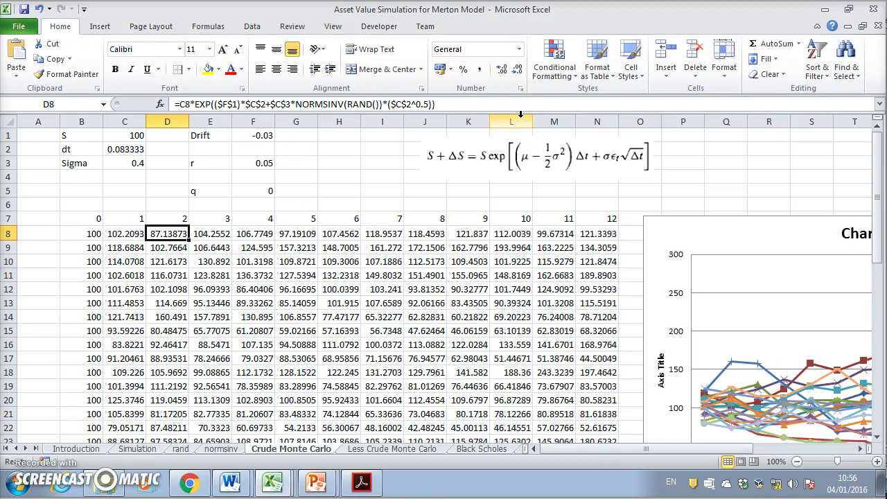
Move the chart back over the simulation table, beside the period 1 column, and recalculate the plotted paths three times with the whole chart in view.
left_click_drag(654, 221, 192, 214)
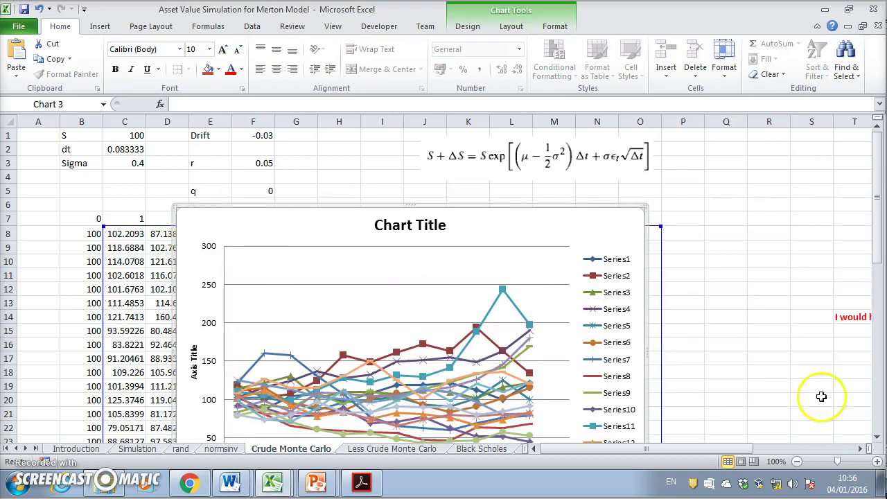
left_click(797, 461)
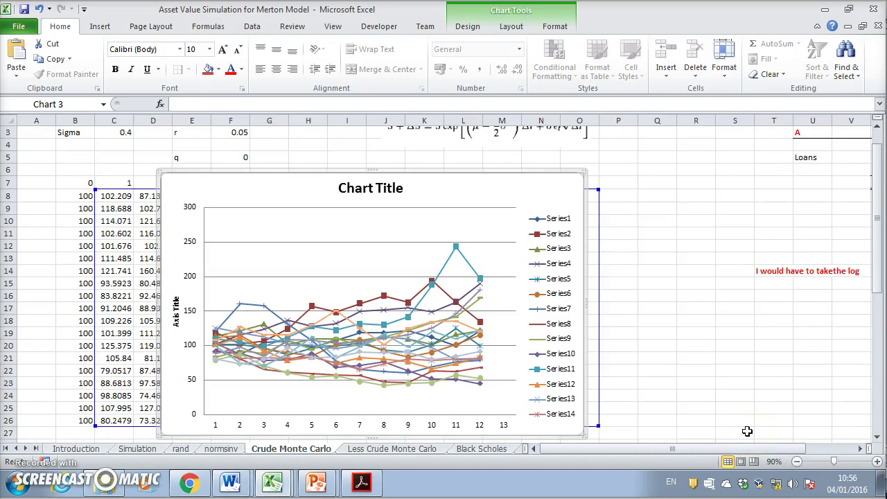
key("F9")
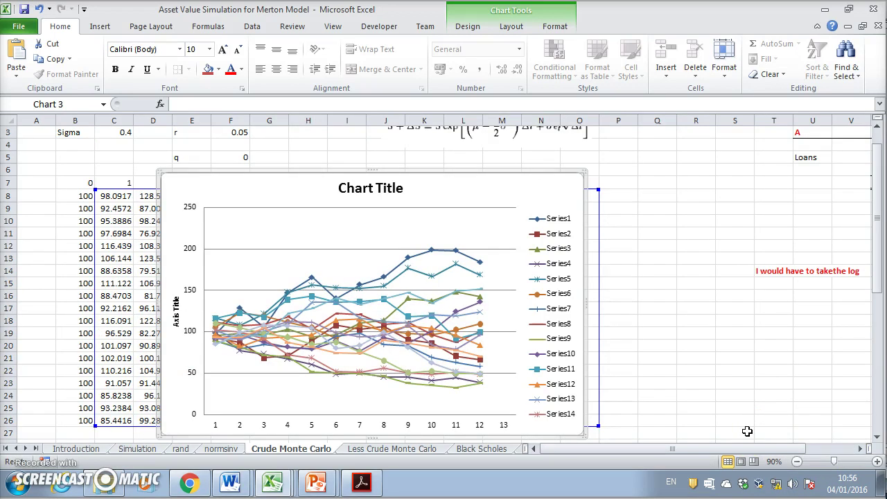
key("F9")
key("F9")
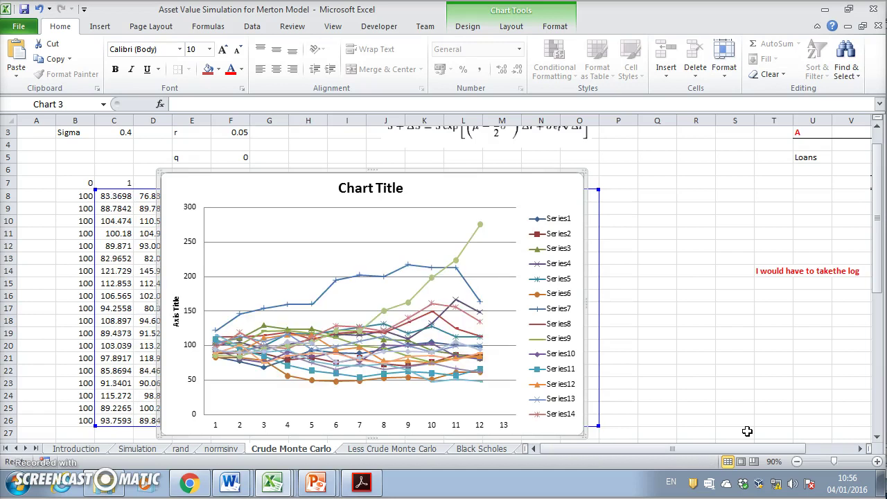
Recalculate the simulation once, move the chart clear of the table past the period 12 column, and select cell B8.
key("F9")
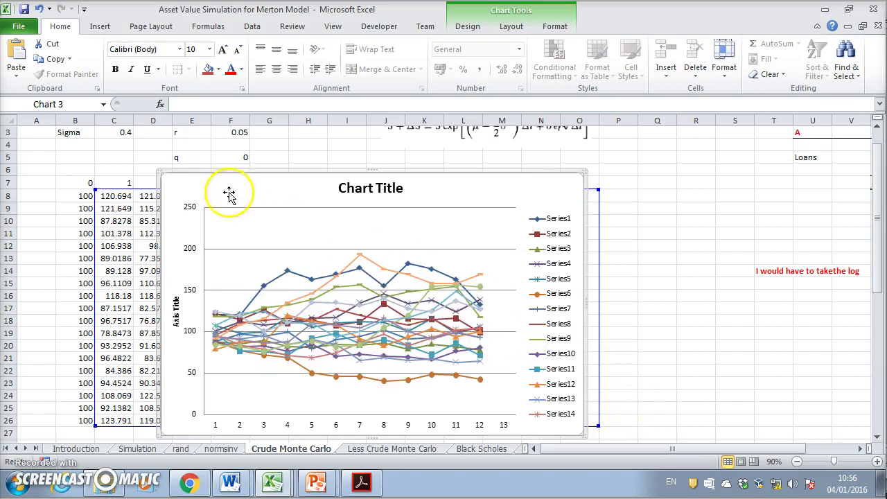
left_click_drag(194, 187, 640, 193)
left_click(87, 198)
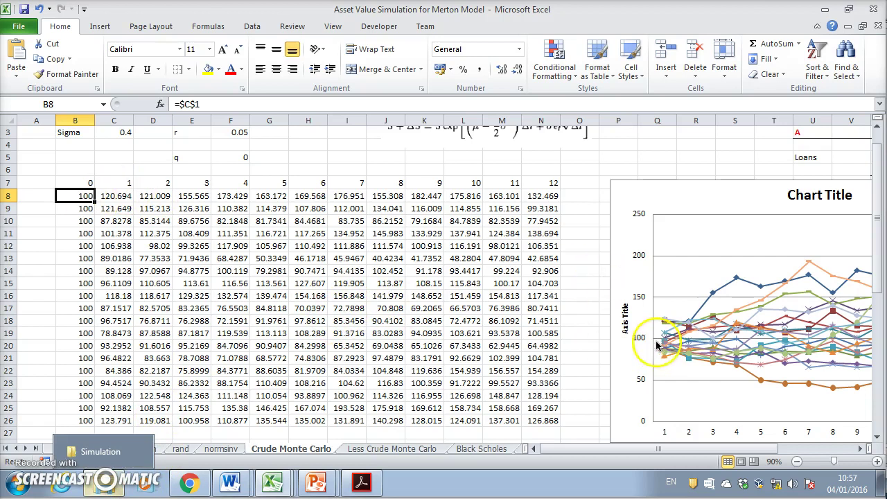
Recalculate the random asset values five times with the whole simulation table, chart and bank balance sheet in view.
left_click(797, 461)
left_click(797, 461)
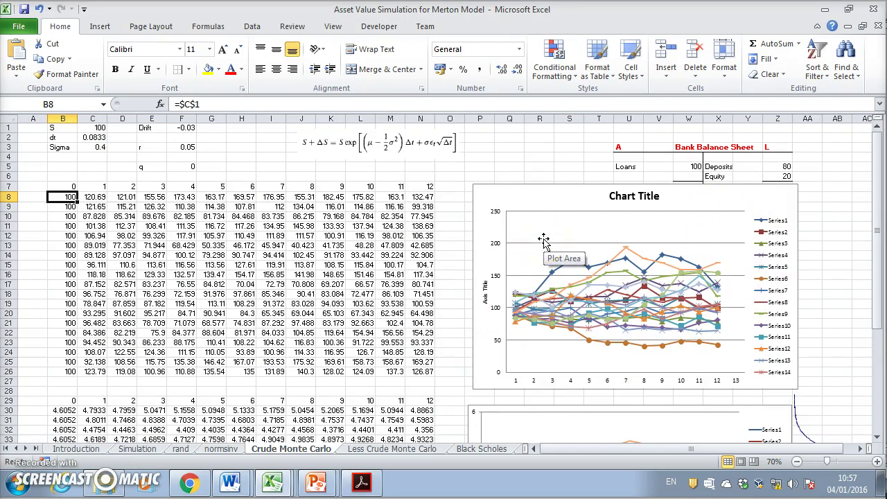
key("F9")
key("F9")
key("F9")
key("F9")
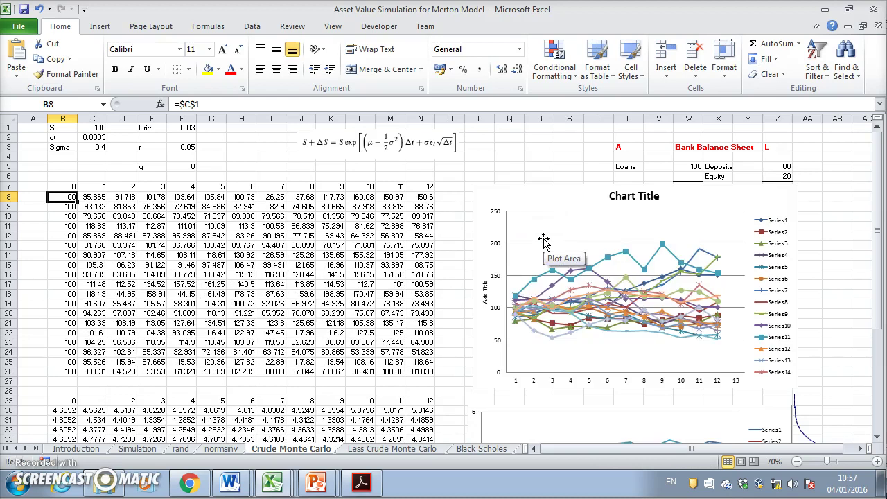
key("F9")
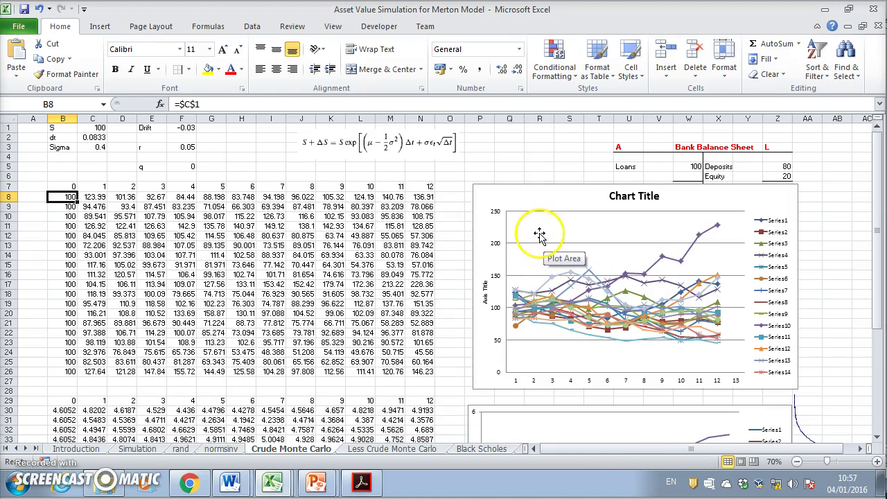
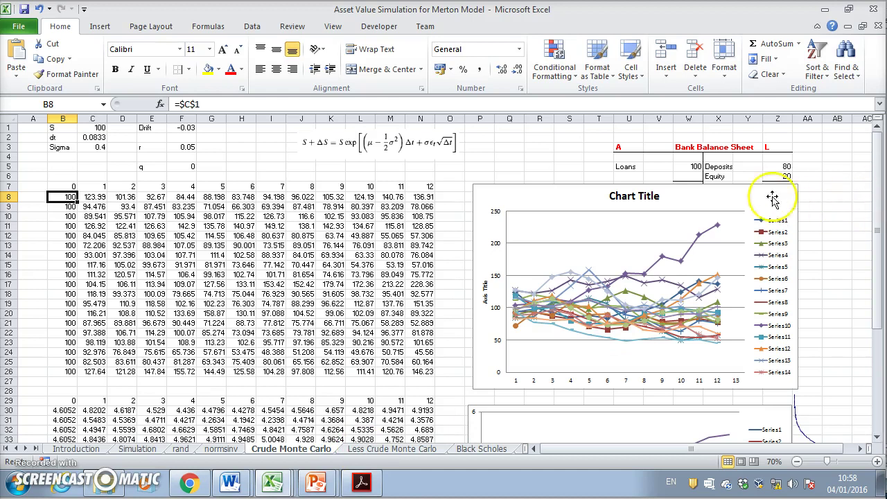
Move the asset value chart down below the bank balance sheet totals and select the Loans amount in cell W5.
left_click_drag(748, 192, 752, 236)
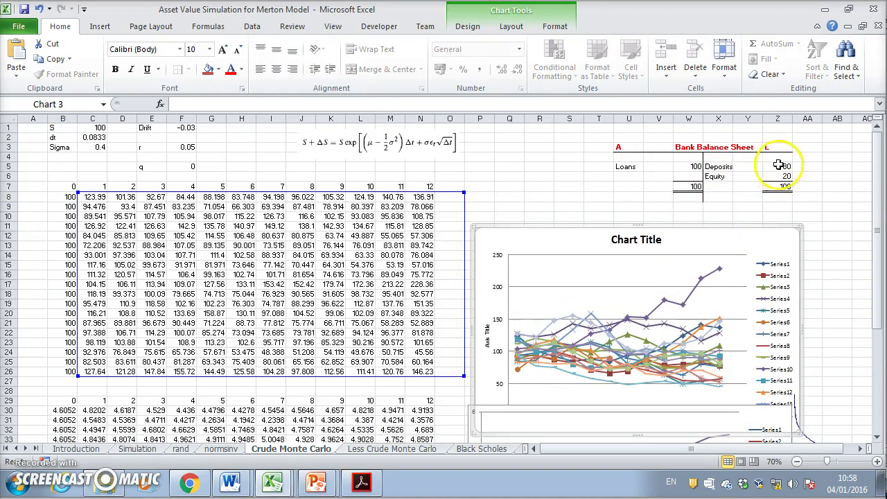
left_click(686, 167)
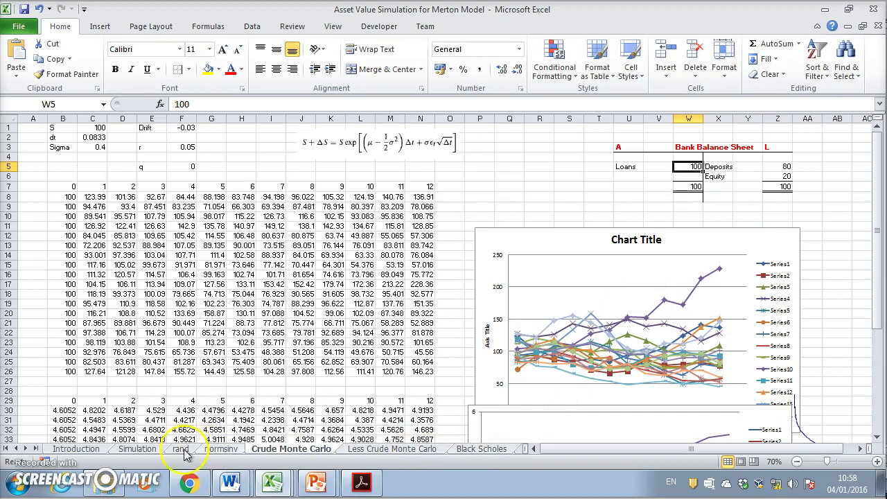
Examine the period 9 formula on the Simulation sheet, and return to the Deposits amount on the Crude Monte Carlo sheet.
left_click(137, 449)
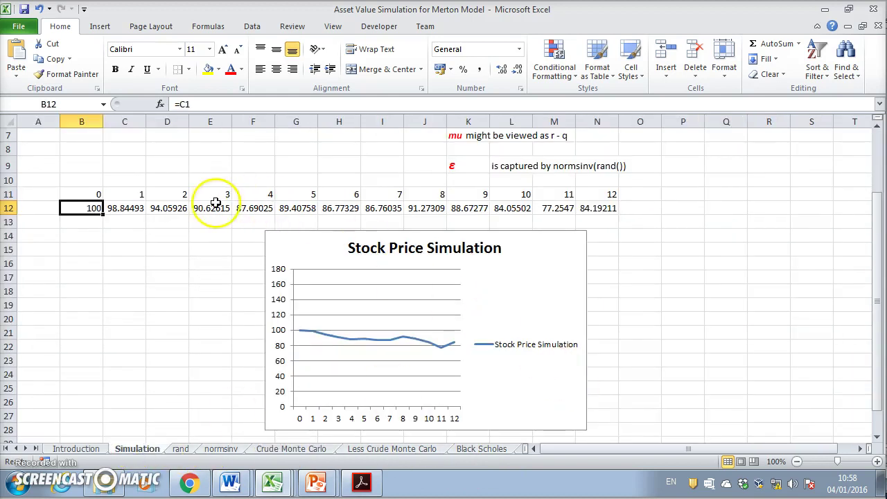
left_click(452, 207)
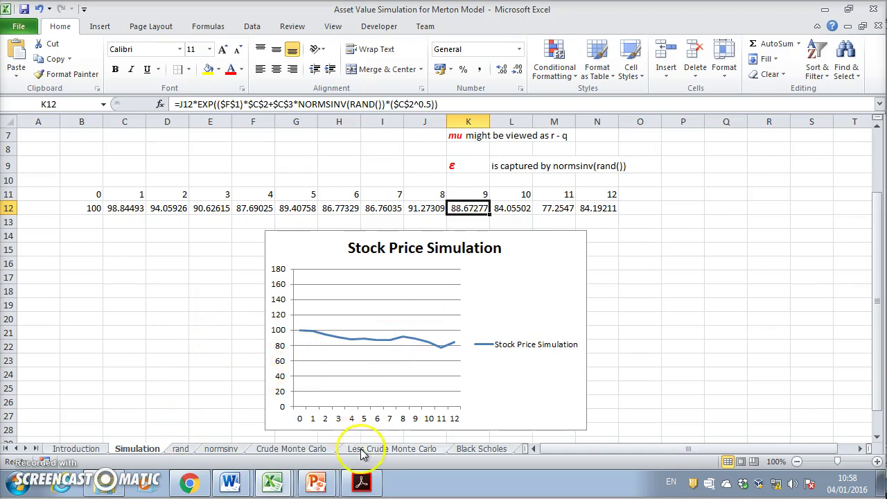
left_click(318, 450)
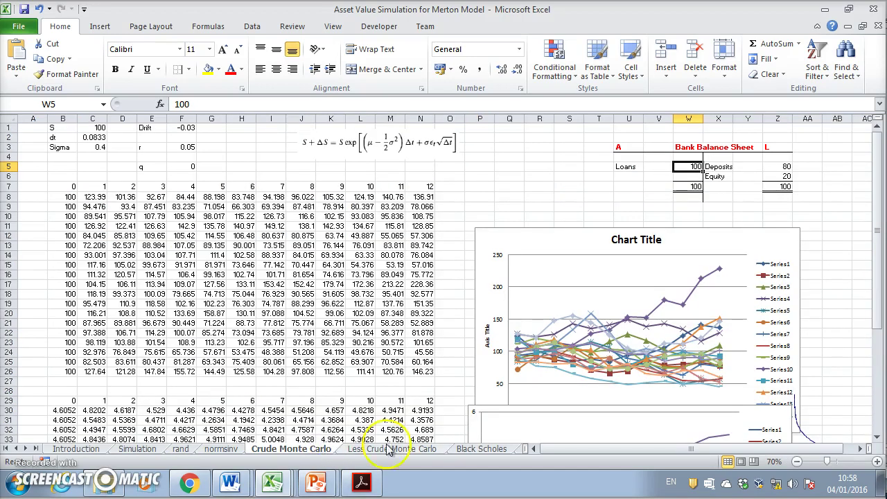
left_click(778, 167)
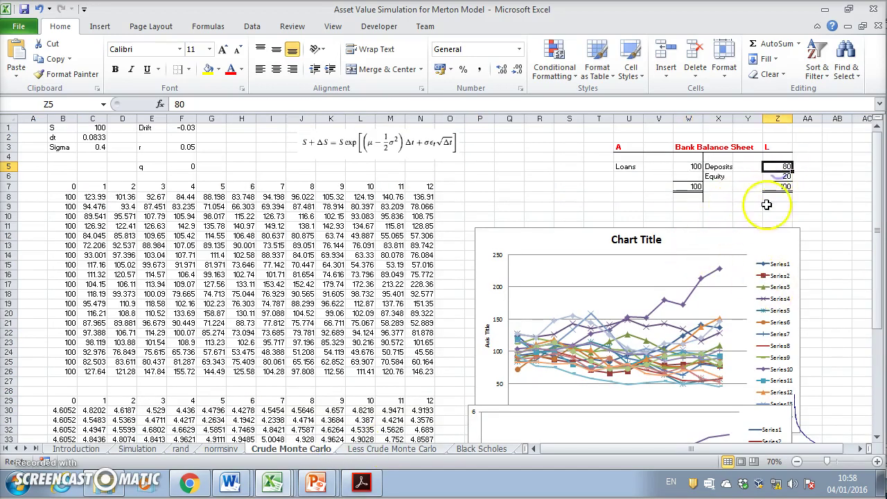
Enter Deposits as the label in cell X5 of the bank balance sheet.
left_click(716, 168)
type("L")
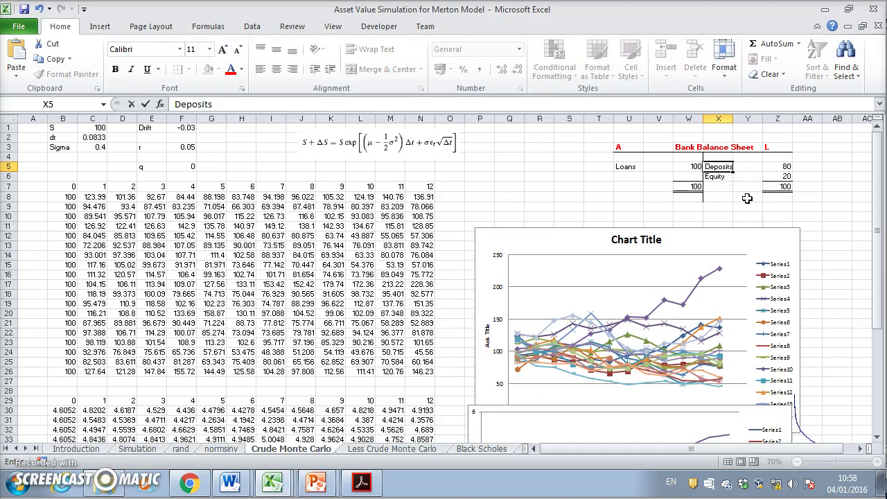
key("Return")
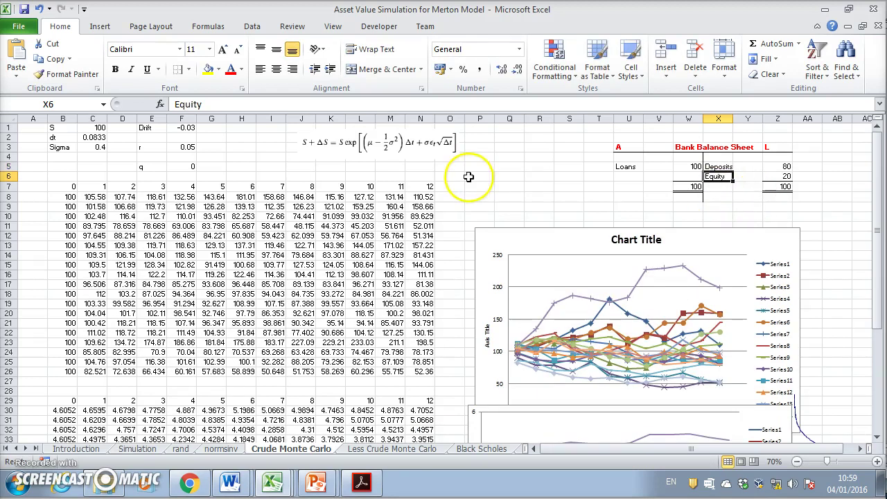
On the Simulation sheet, draw a horizontal straight line about 14.16 cm long across the Stock Price Simulation chart at the 80 level.
left_click(137, 449)
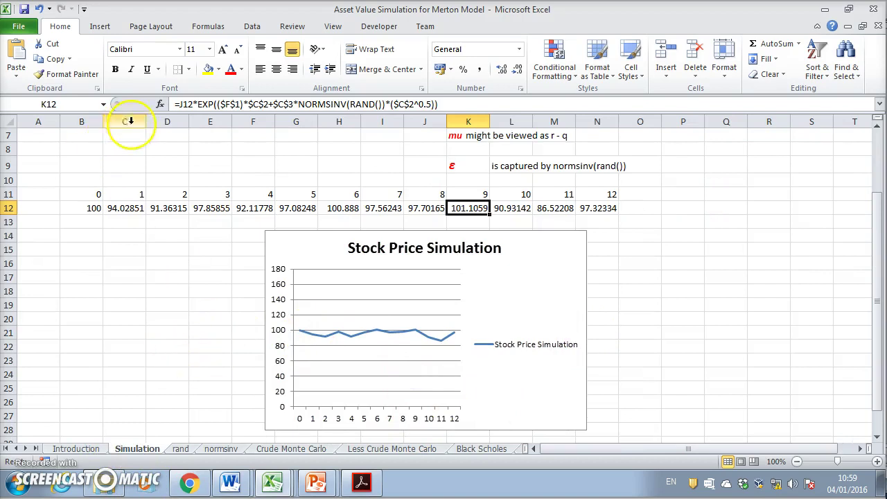
left_click(101, 26)
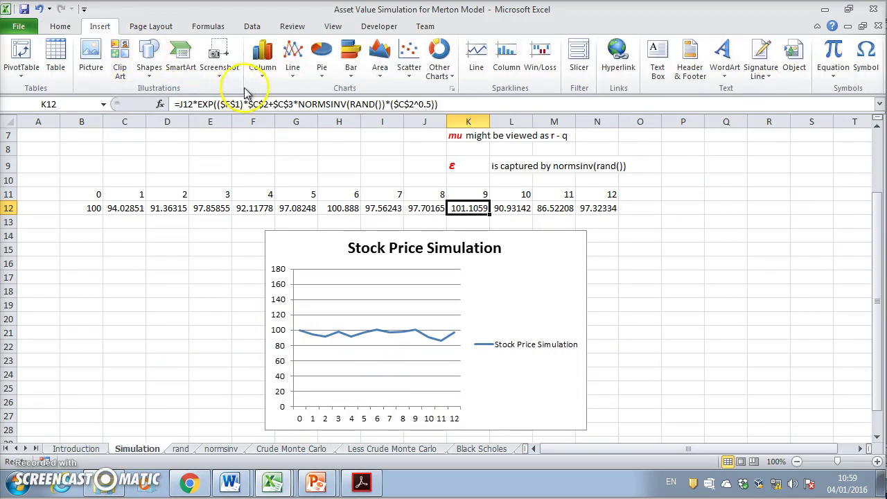
left_click(149, 62)
left_click(158, 104)
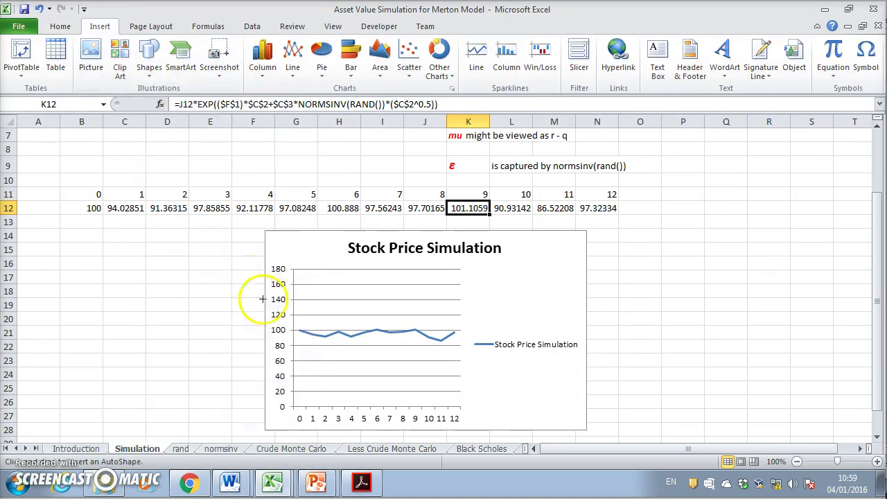
mouse_move(418, 354)
left_mouse_down()
mouse_move(568, 352)
mouse_move(567, 345)
left_mouse_up()
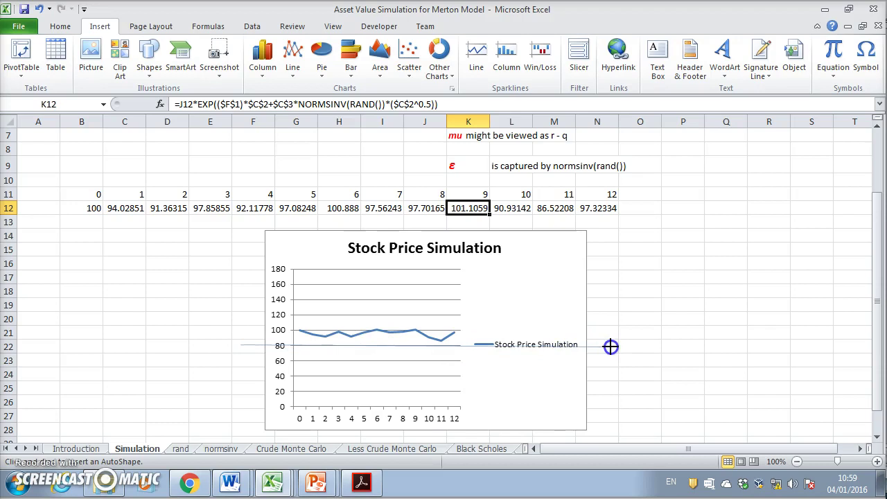
left_click_drag(611, 346, 611, 346)
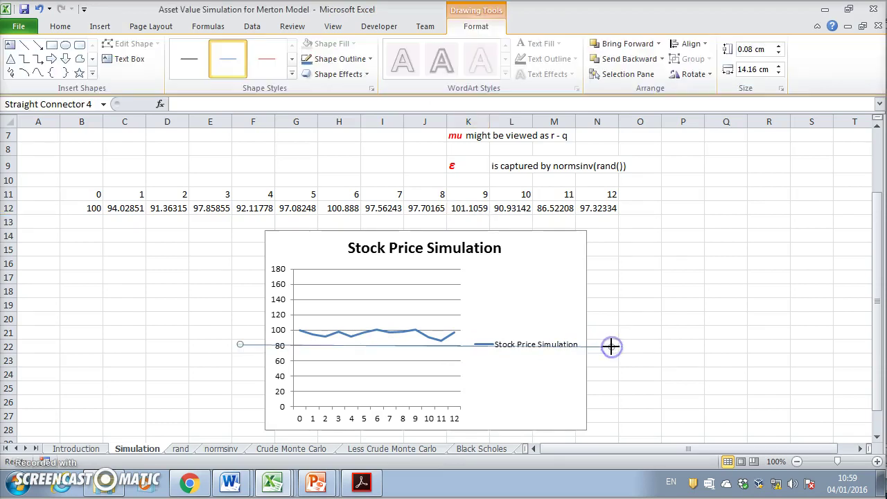
Apply a thick red shape style to the line across the chart and deselect it.
left_click(291, 74)
left_click(270, 136)
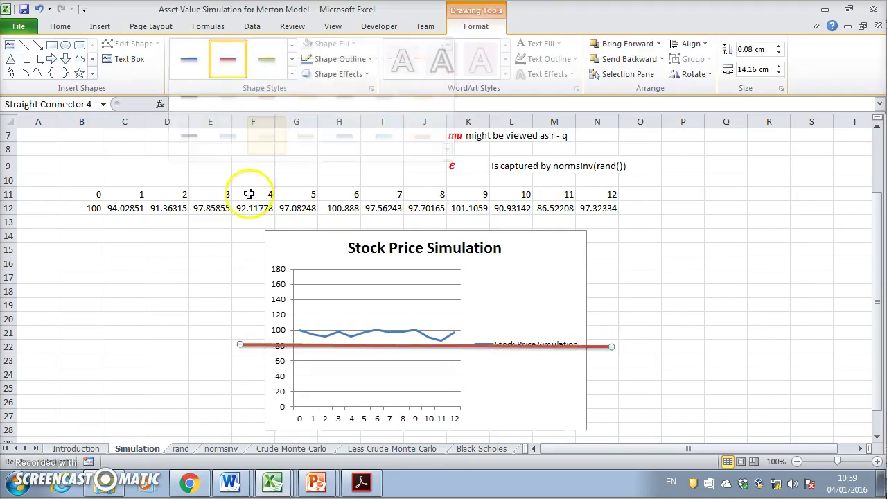
left_click(163, 263)
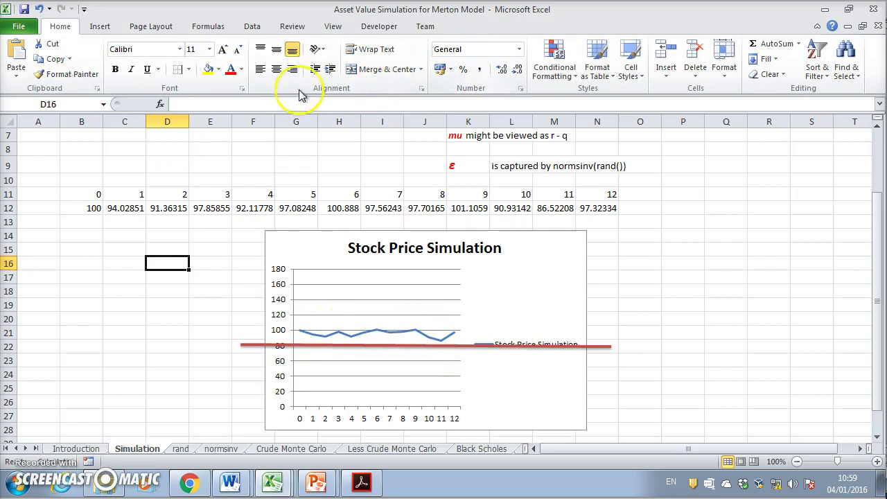
Recalculate the simulated price path fifteen times and compare each path with the red line at 80.
key("F9")
key("F9")
key("F9")
key("F9")
key("F9")
key("F9")
key("F9")
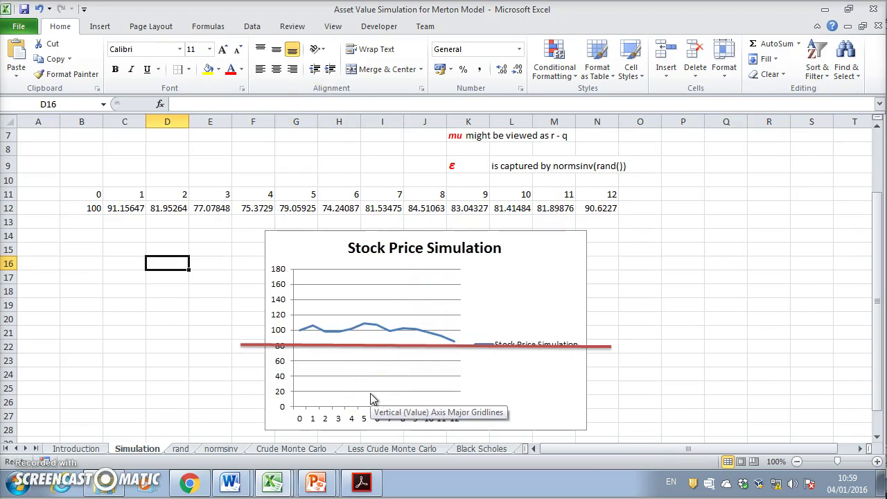
key("F9")
key("F9")
key("F9")
key("F9")
key("F9")
key("F9")
key("F9")
key("F9")
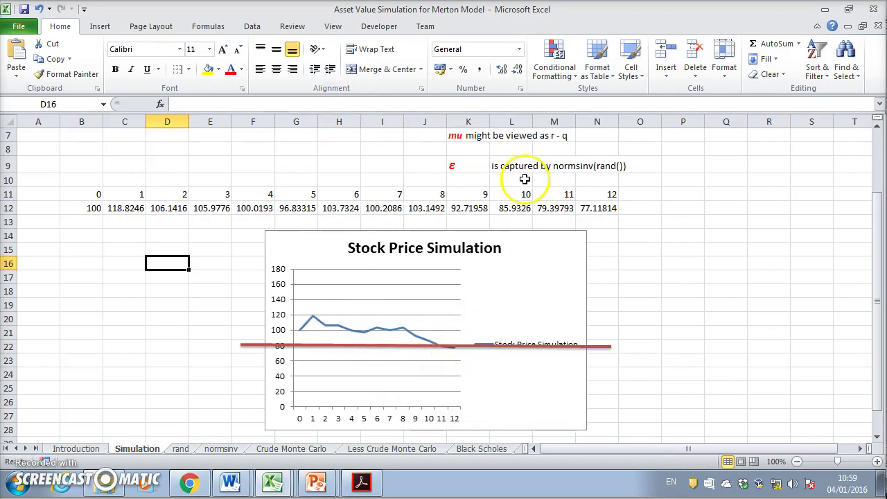
Set Sigma to 0.4 in cell C3 of the Simulation sheet.
scroll(525, 179, "up", 2)
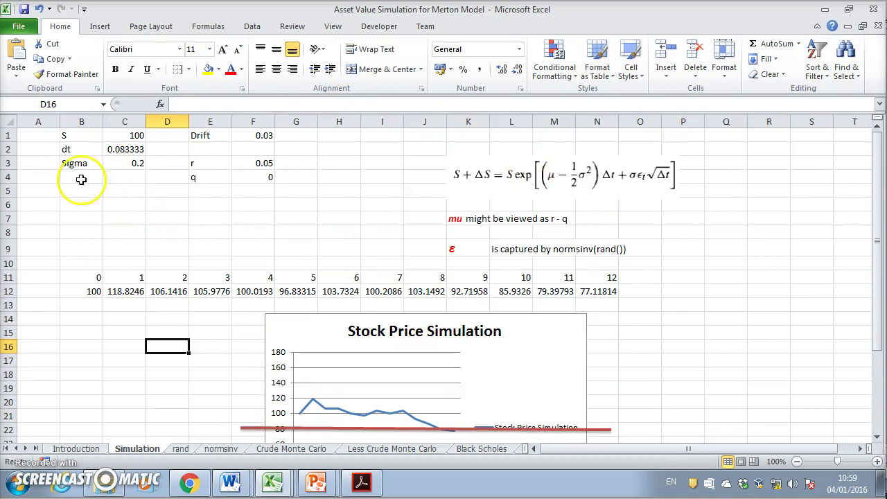
left_click(124, 162)
type("0.")
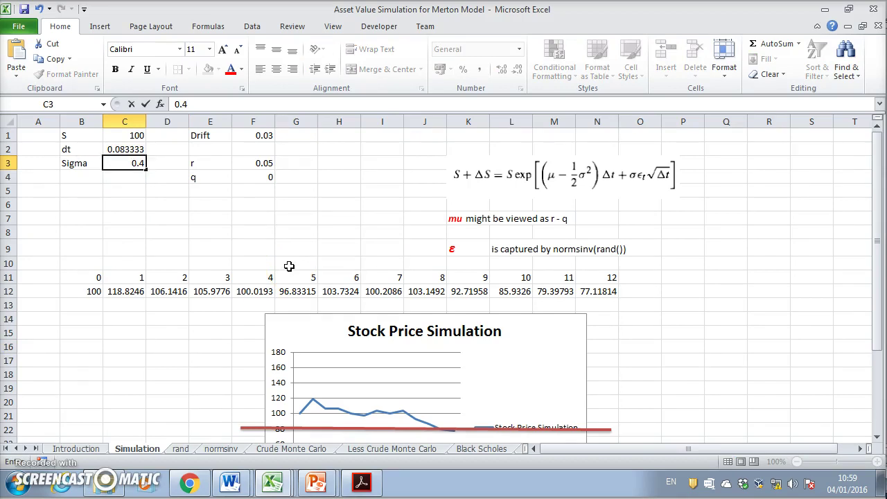
key("Return")
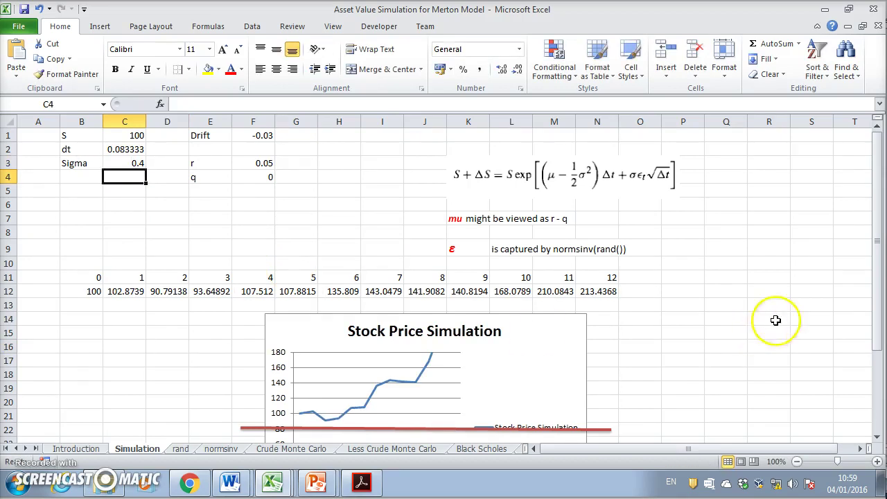
Recalculate the path with the higher volatility seventeen times and check how often it falls below the red line.
scroll(783, 342, "down", 2)
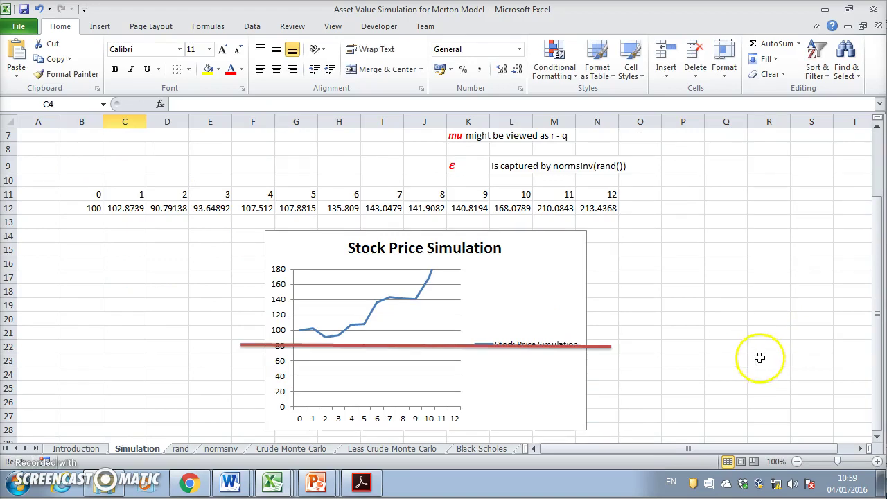
key("F9")
key("F9")
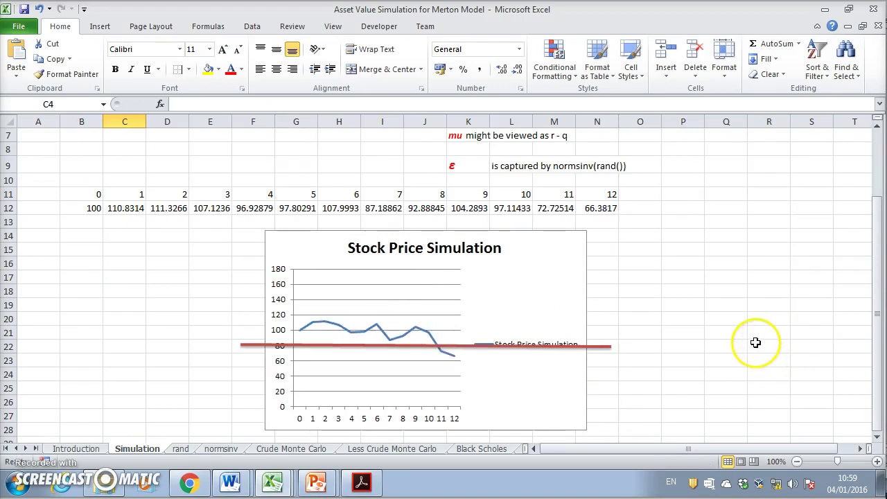
key("F9")
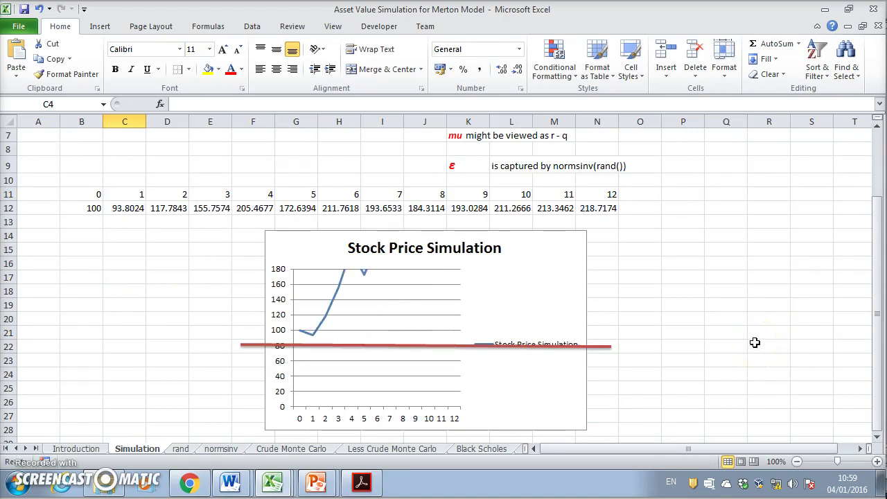
key("F9")
key("F9")
key("F9")
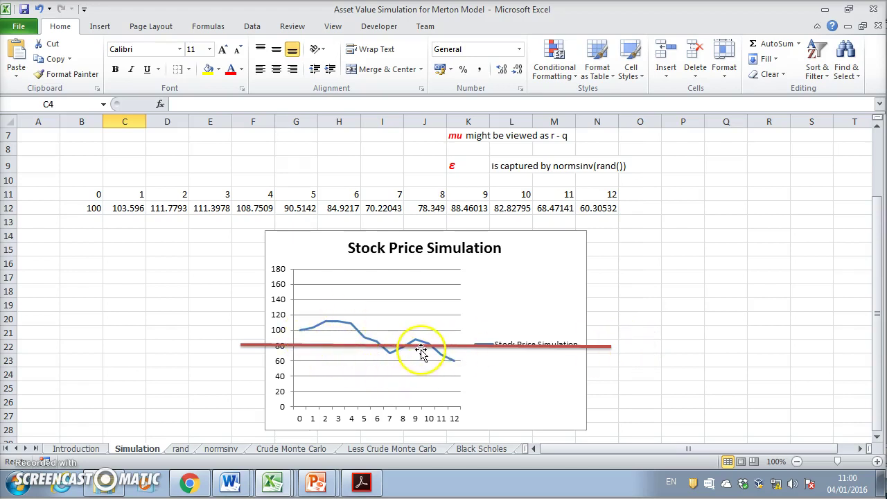
key("F9")
key("F9")
key("F9")
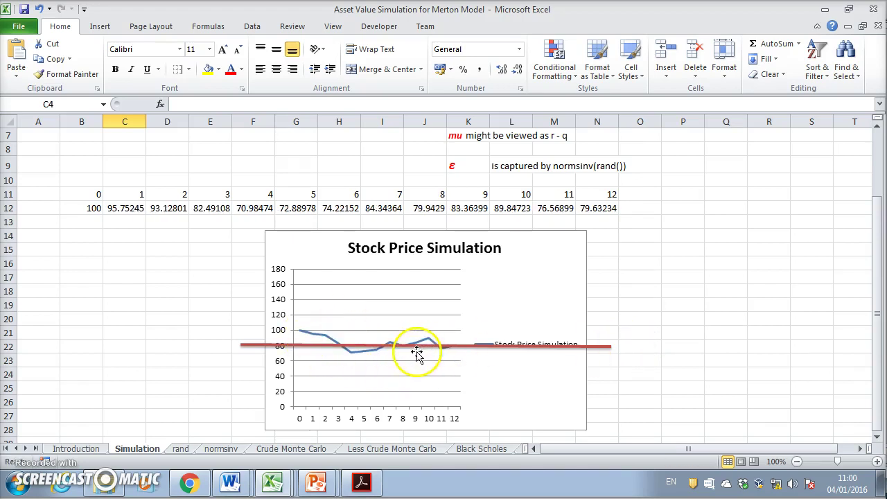
key("F9")
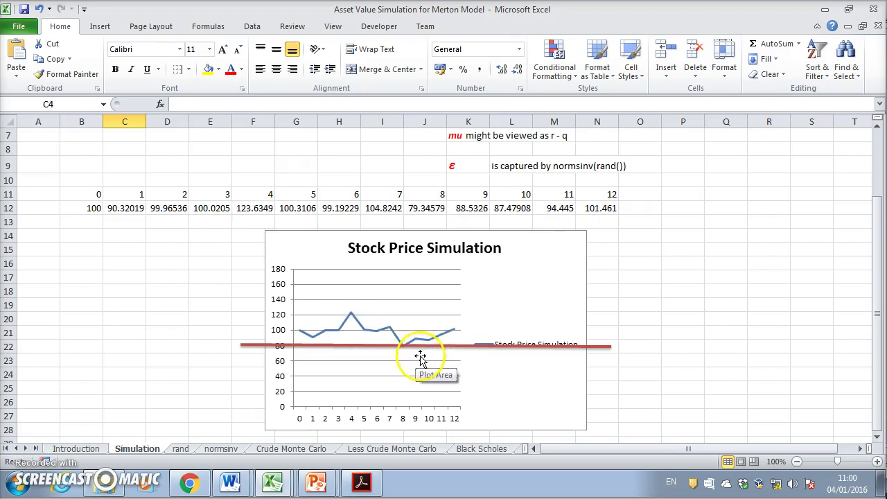
key("F9")
key("F9")
key("F9")
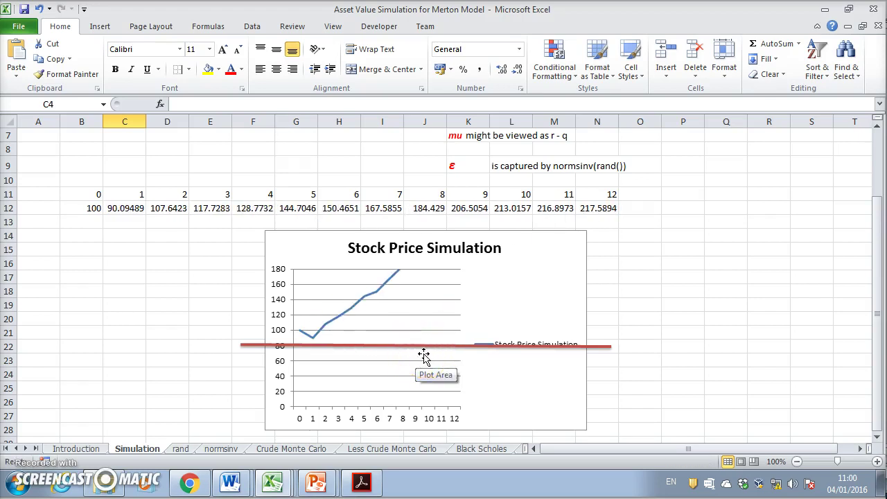
key("F9")
key("F9")
key("F9")
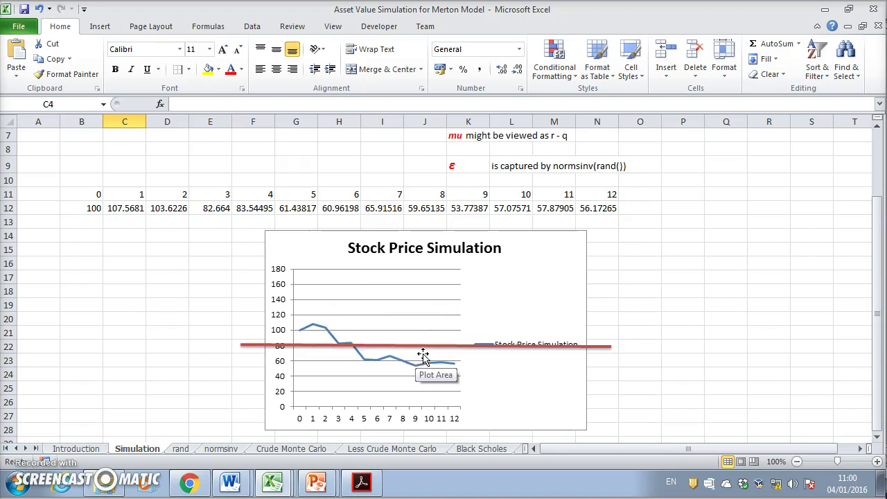
key("F9")
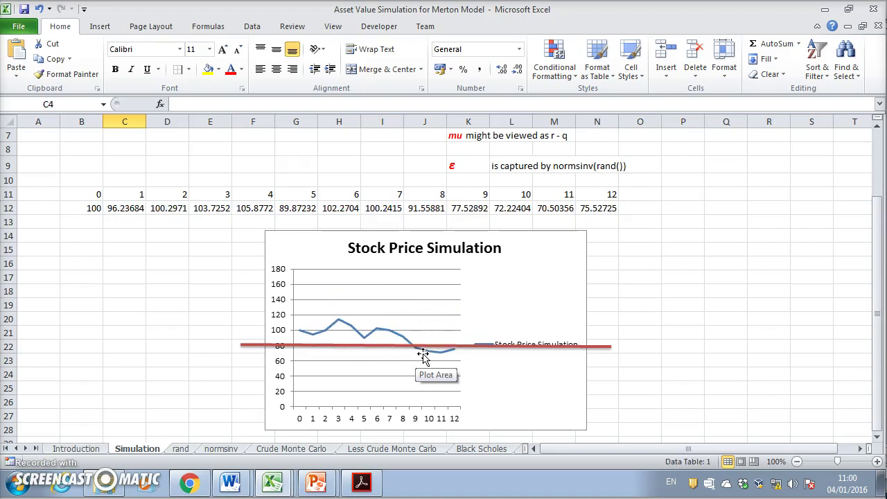
Recalculate the path once more, and review slides 3 to 5 of the Merton Model notes in PowerPoint.
key("F9")
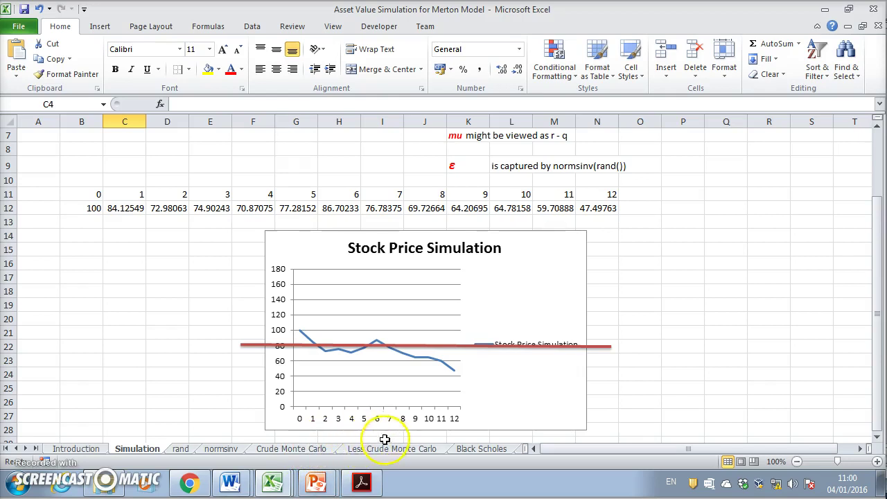
mouse_move(320, 493)
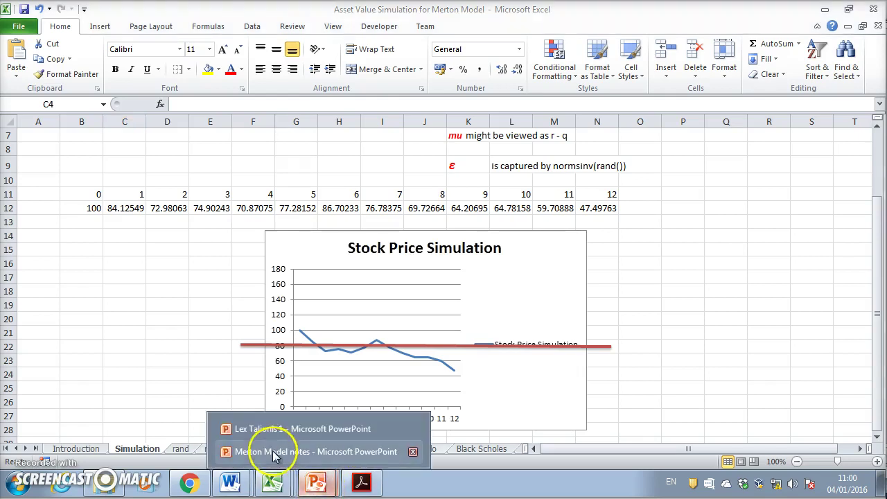
left_click(239, 450)
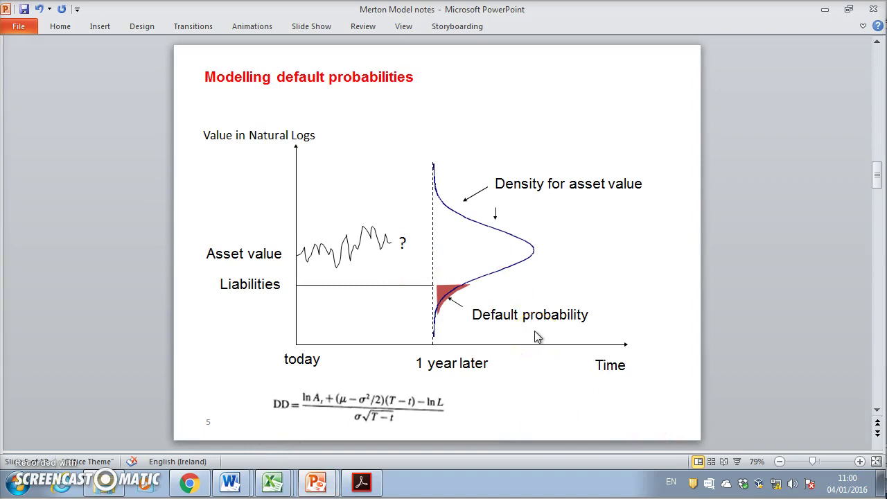
scroll(537, 336, "up", 1)
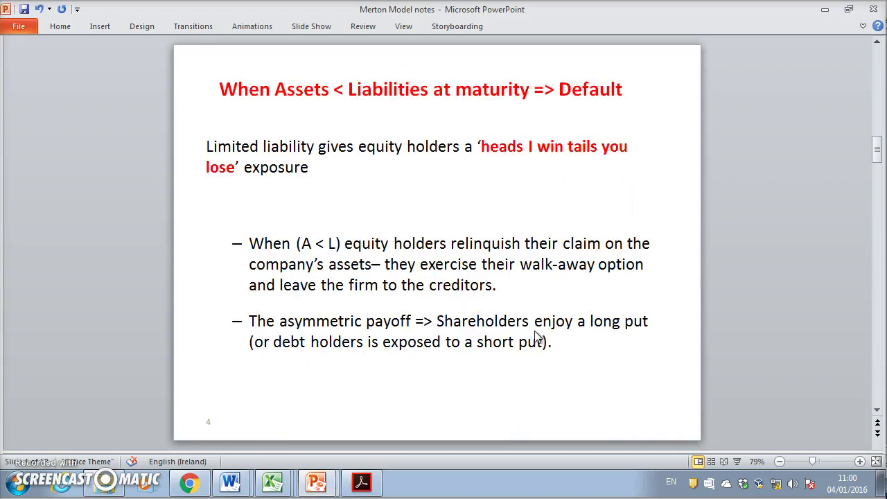
scroll(537, 337, "up", 1)
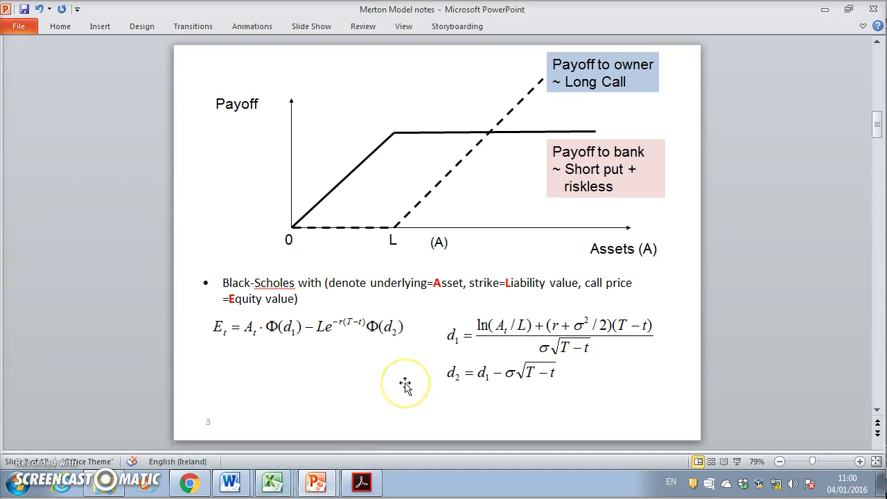
scroll(406, 386, "down", 2)
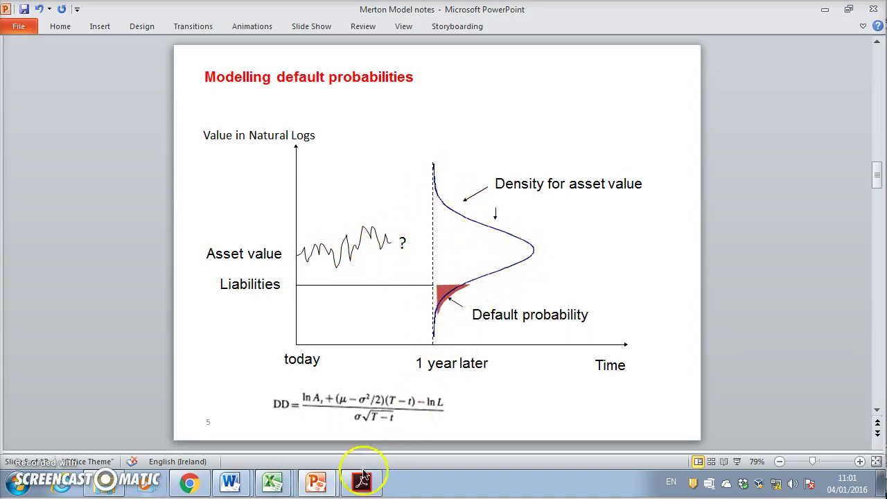
Switch back to the Asset Value Simulation for Merton Model workbook in Excel and open the Crude Monte Carlo sheet.
mouse_move(277, 489)
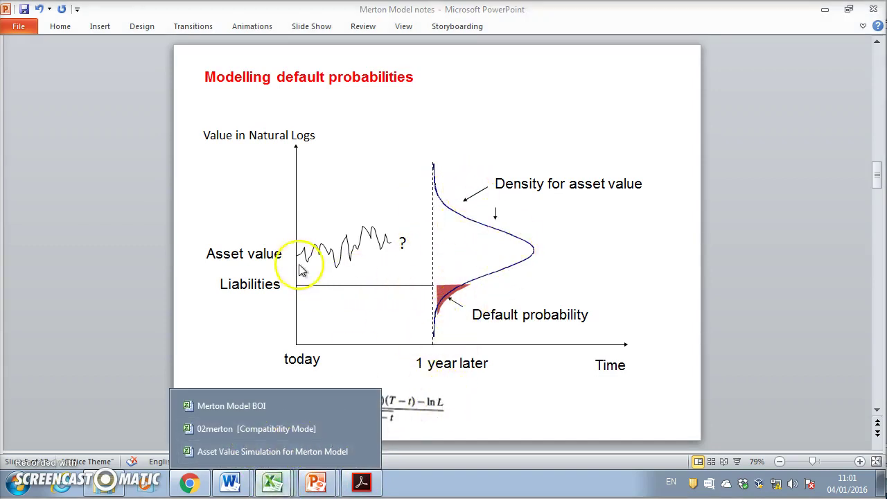
left_click(283, 488)
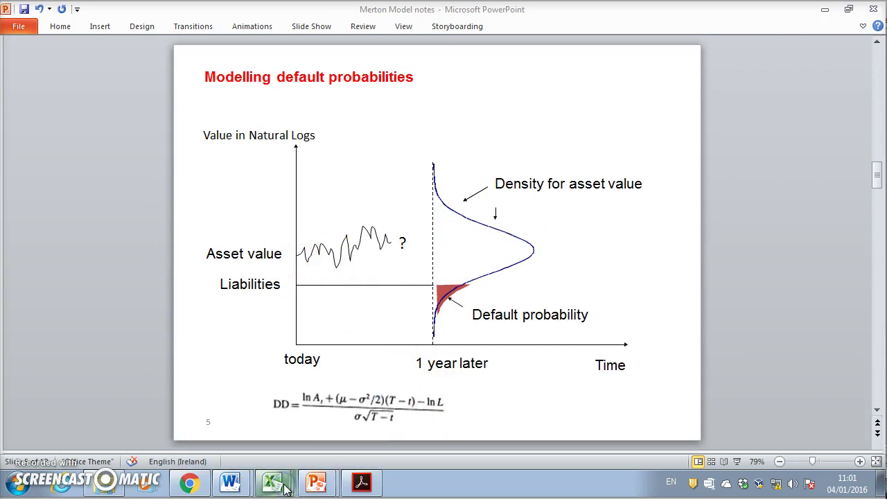
left_click(277, 488)
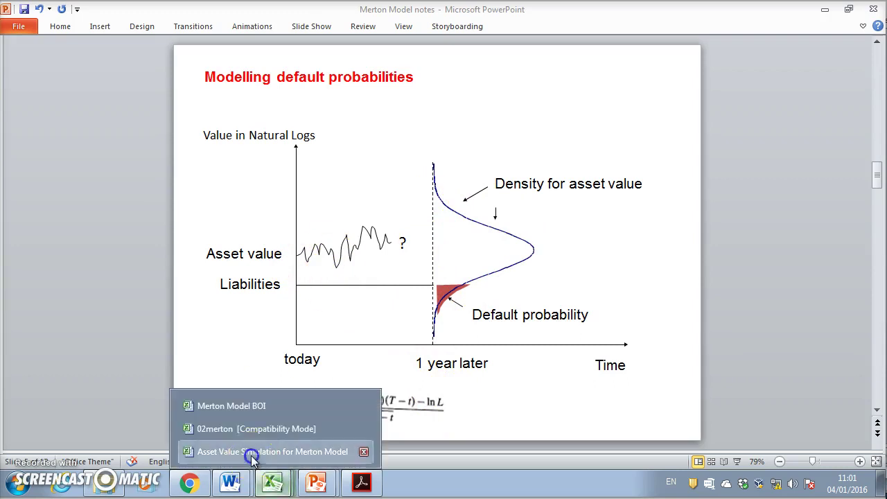
left_click(250, 455)
left_click(481, 449)
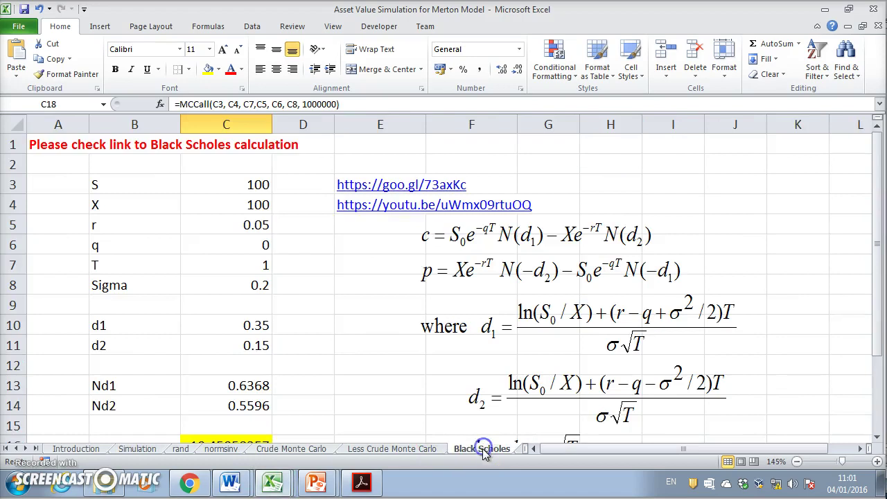
left_click(413, 449)
left_click(320, 450)
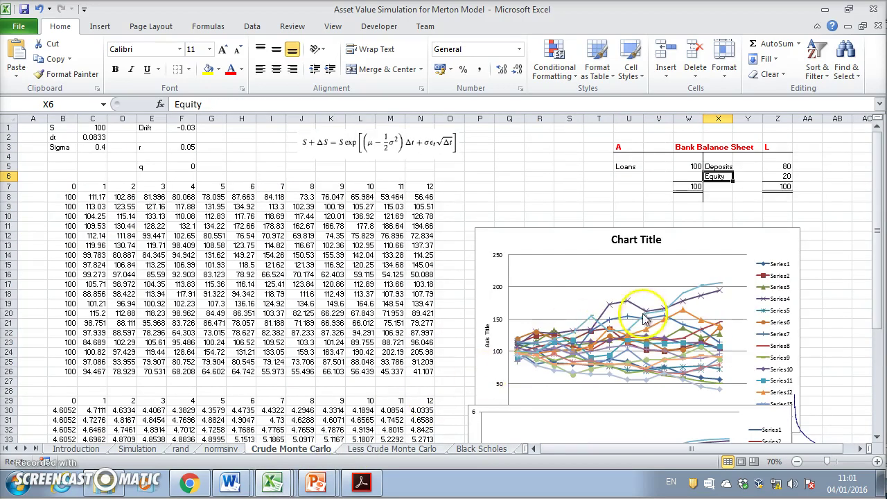
Move the price path chart up beside the simulation table and recalculate the simulated paths four times.
left_click_drag(511, 242, 500, 172)
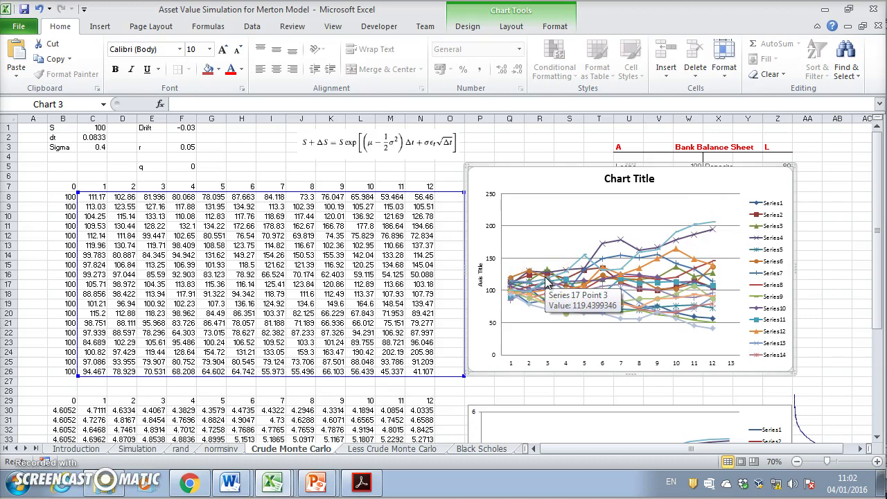
key("F9")
key("F9")
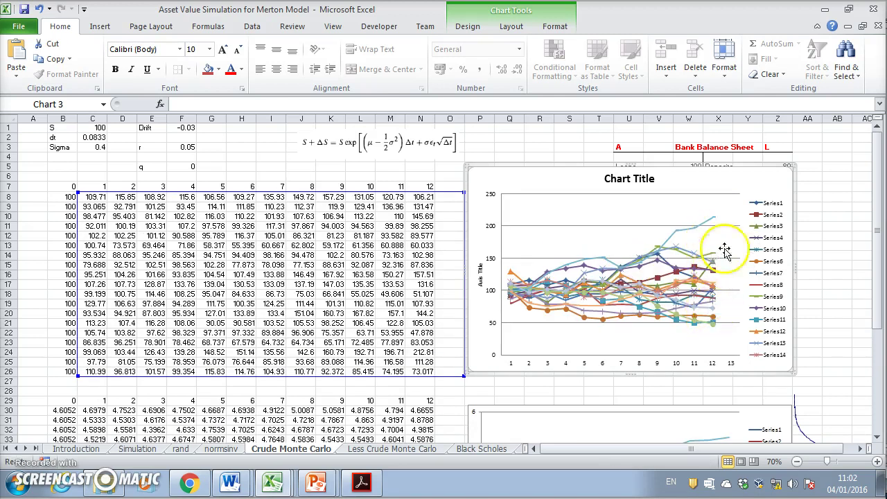
key("F9")
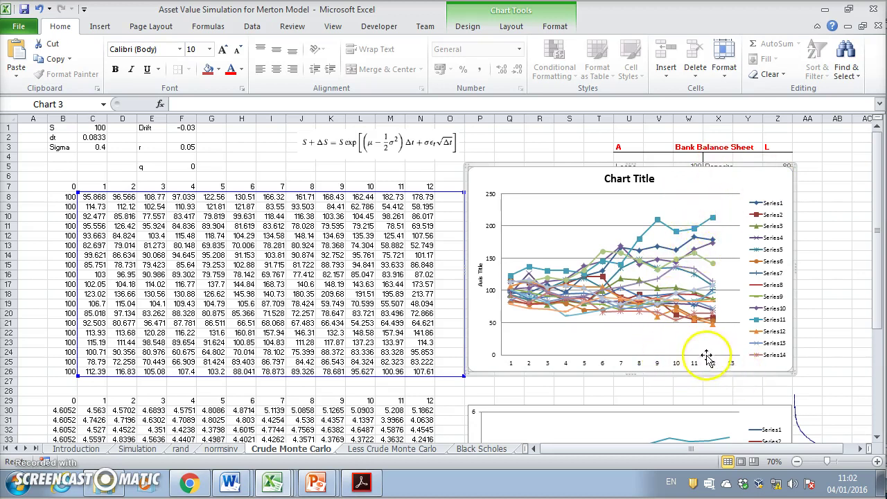
key("F9")
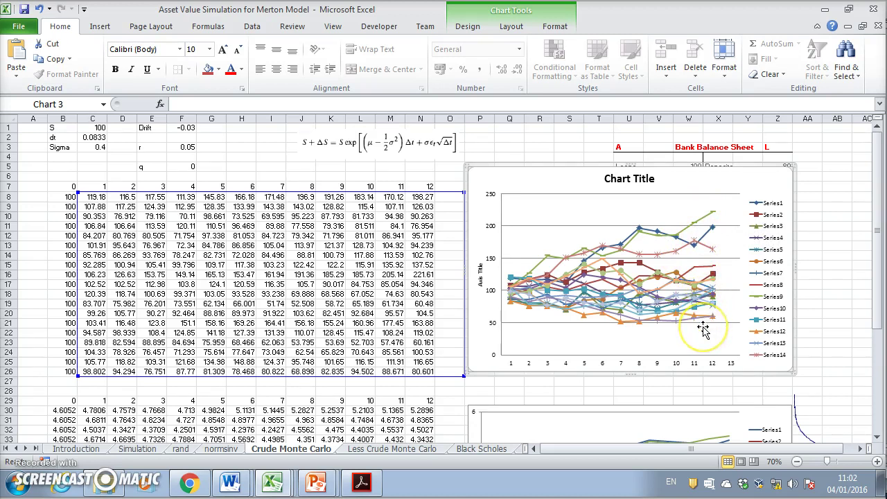
Examine the natural log formula in C30 and the simulated price formula in C8 that it draws on.
scroll(703, 330, "down", 9)
scroll(651, 333, "up", 7)
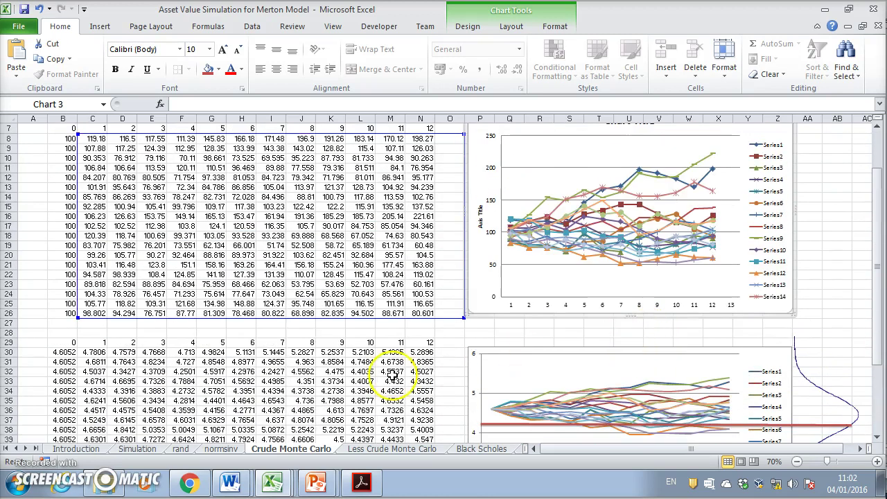
scroll(374, 416, "up", 2)
scroll(307, 390, "down", 2)
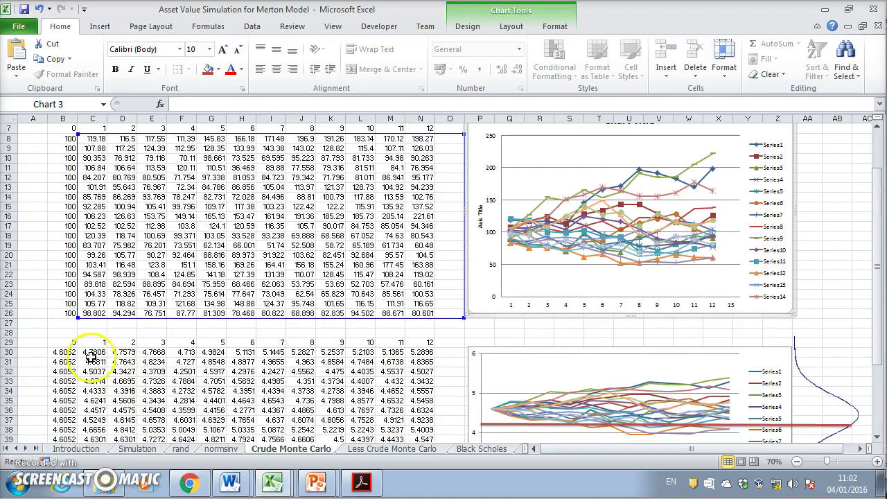
left_click(92, 354)
scroll(154, 352, "down", 3)
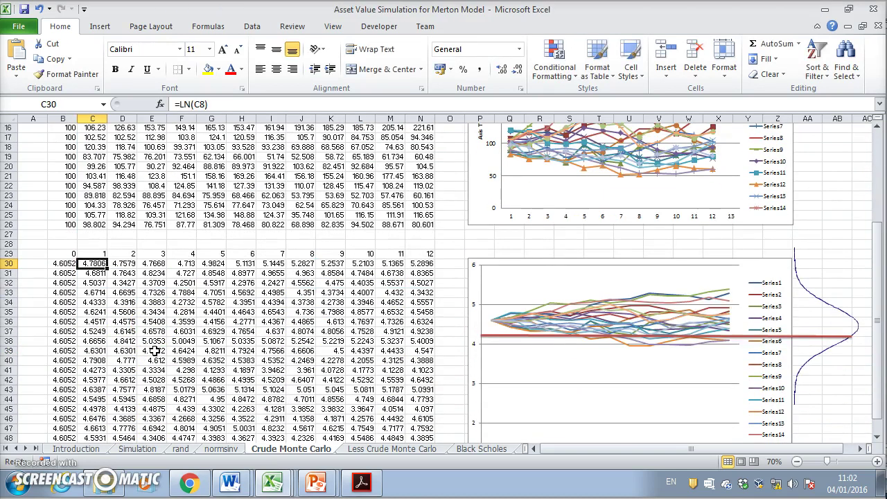
scroll(104, 297, "down", 2)
scroll(100, 298, "up", 7)
left_click(90, 198)
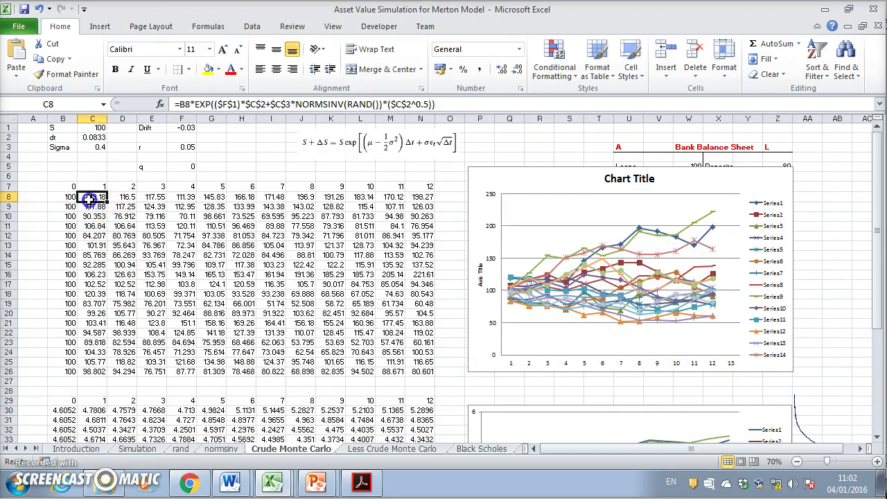
scroll(166, 363, "down", 7)
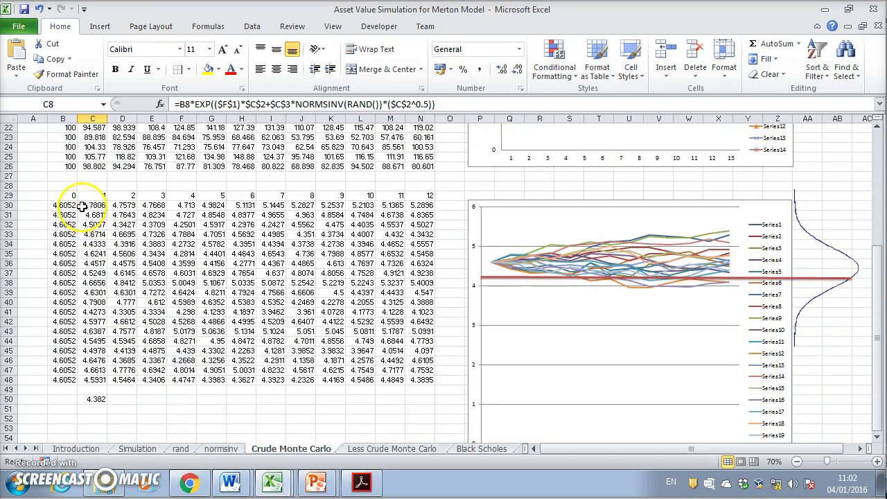
left_click(82, 205)
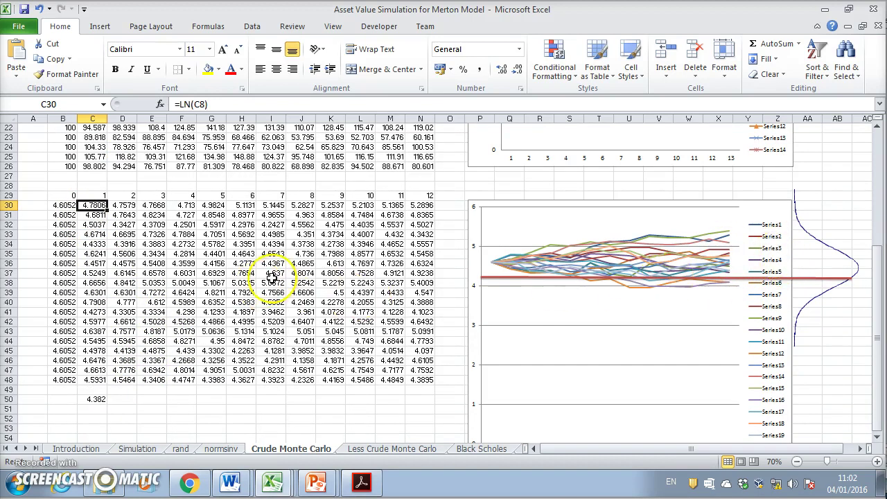
Recalculate the log asset value paths nine times and compare their end points with the red liability line.
key("F9")
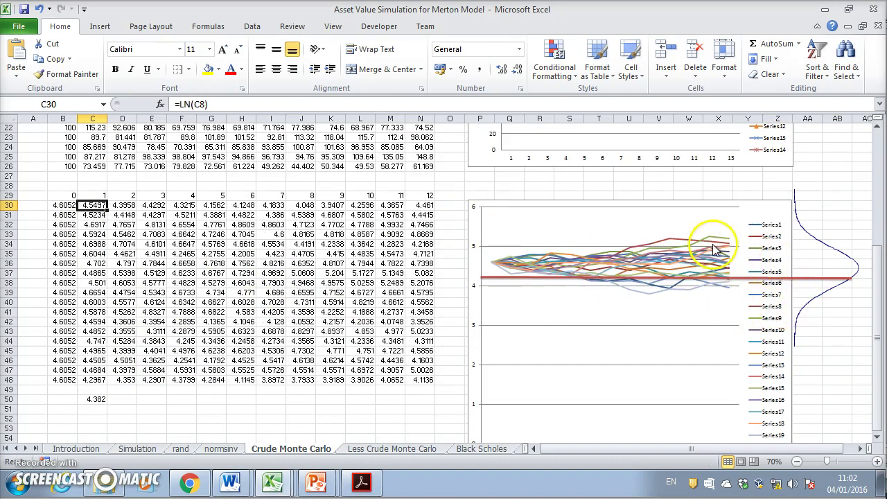
key("F9")
key("F9")
key("F9")
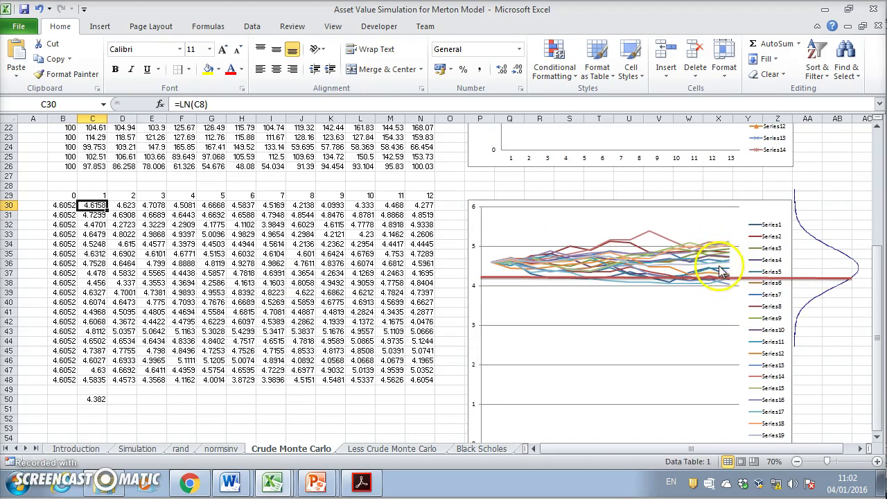
key("F9")
key("F9")
key("F9")
key("F9")
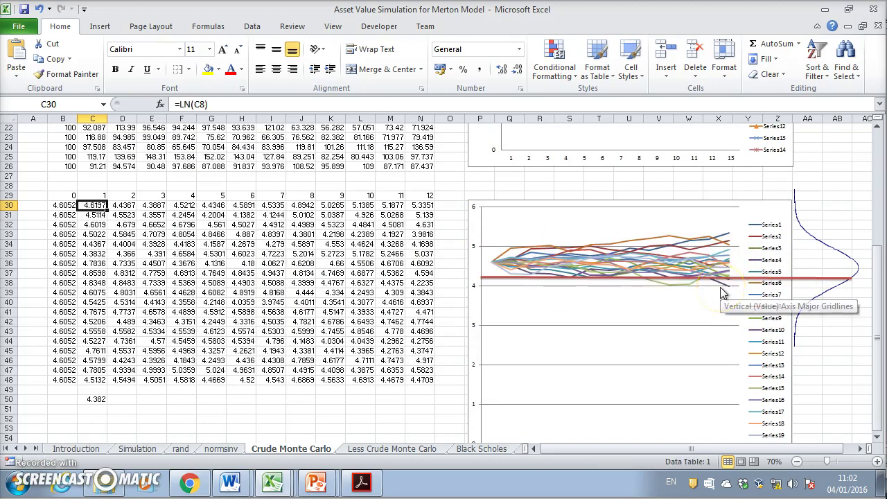
key("F9")
Open the formula in C30 to trace its reference to the price table, and leave it without editing.
scroll(356, 316, "up", 6)
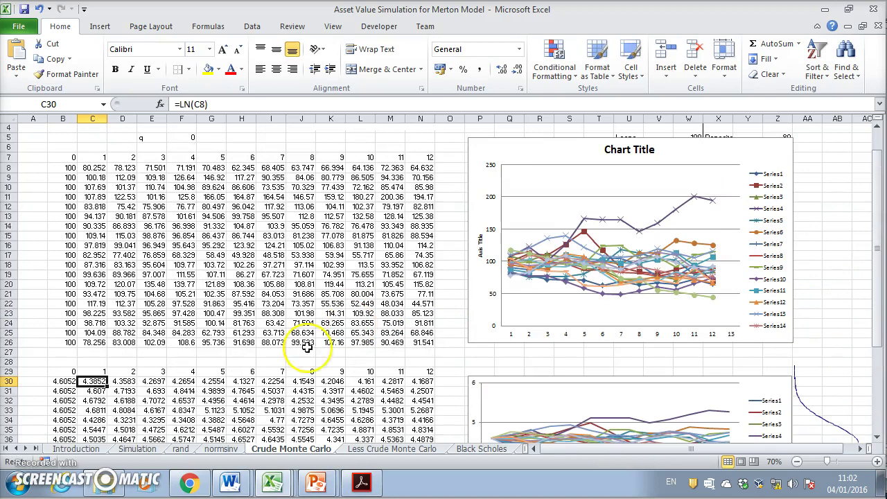
double_click(90, 382)
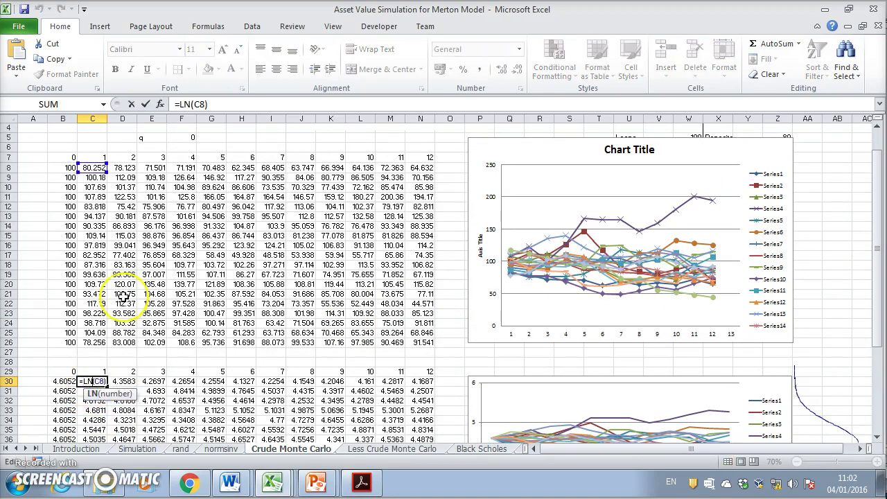
key("Escape")
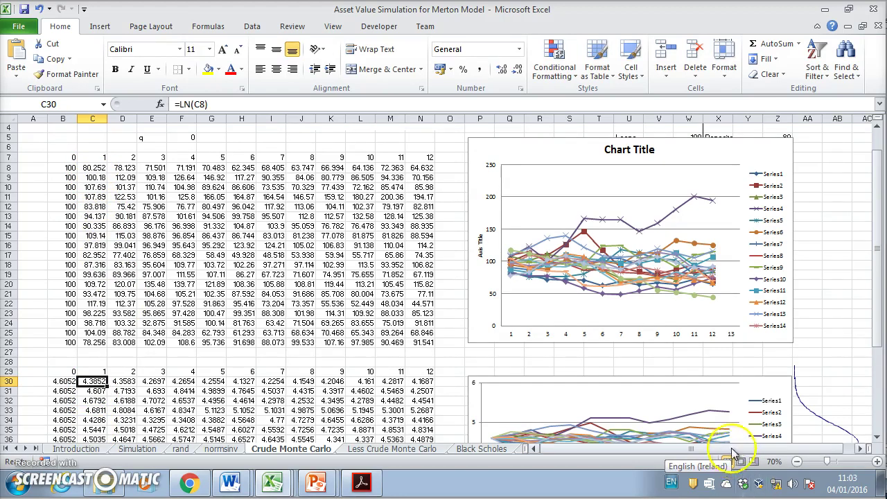
Compare the price chart with the log value chart, and return to the Modelling default probabilities slide in PowerPoint.
scroll(722, 398, "down", 6)
scroll(721, 400, "up", 6)
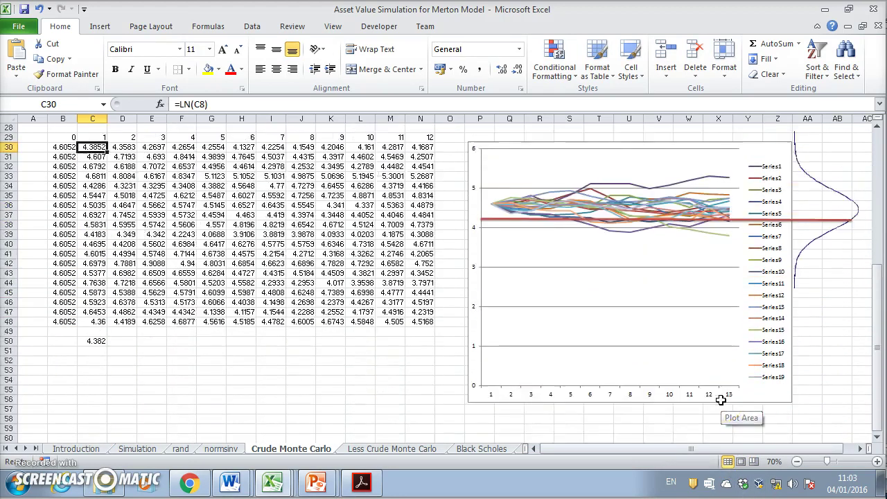
scroll(597, 360, "down", 2)
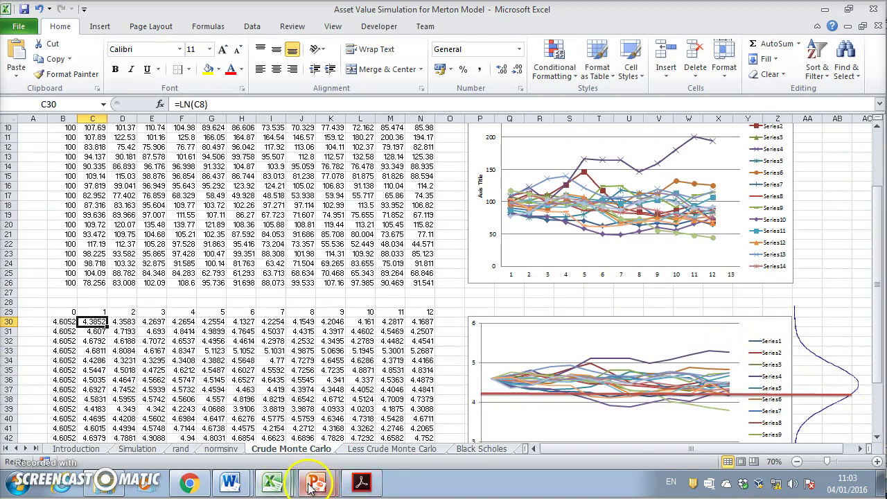
mouse_move(310, 485)
left_click(283, 453)
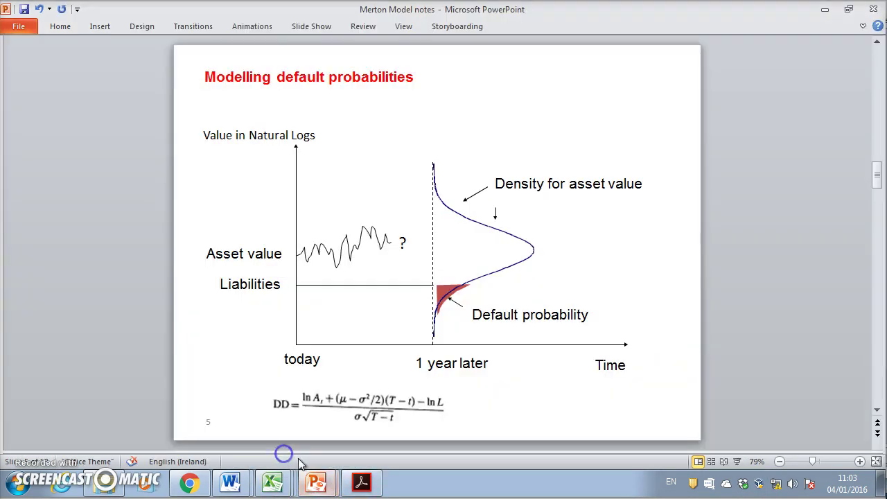